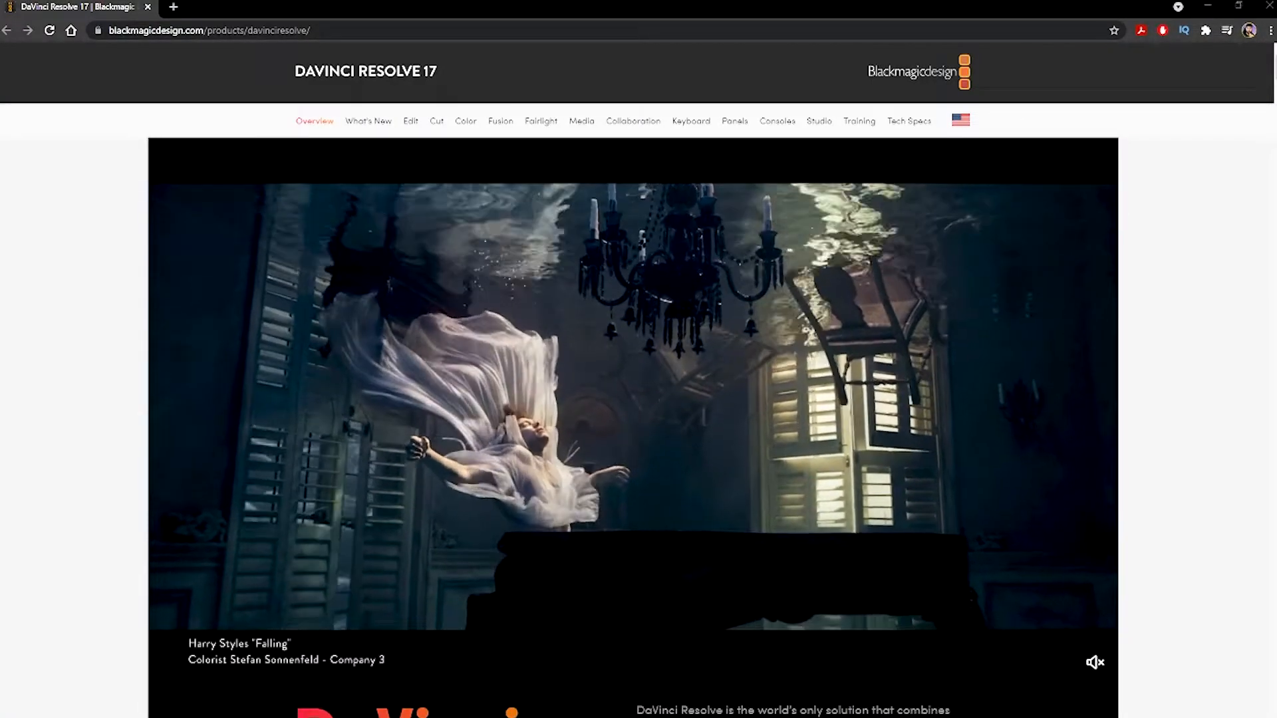
Step: Start the DaVinci Resolve 17 download from its product page
{"action": "scroll", "coordinate": [83, 522], "scroll_direction": "down", "scroll_amount": 4}
{"action": "scroll", "coordinate": [85, 523], "scroll_direction": "down", "scroll_amount": 1}
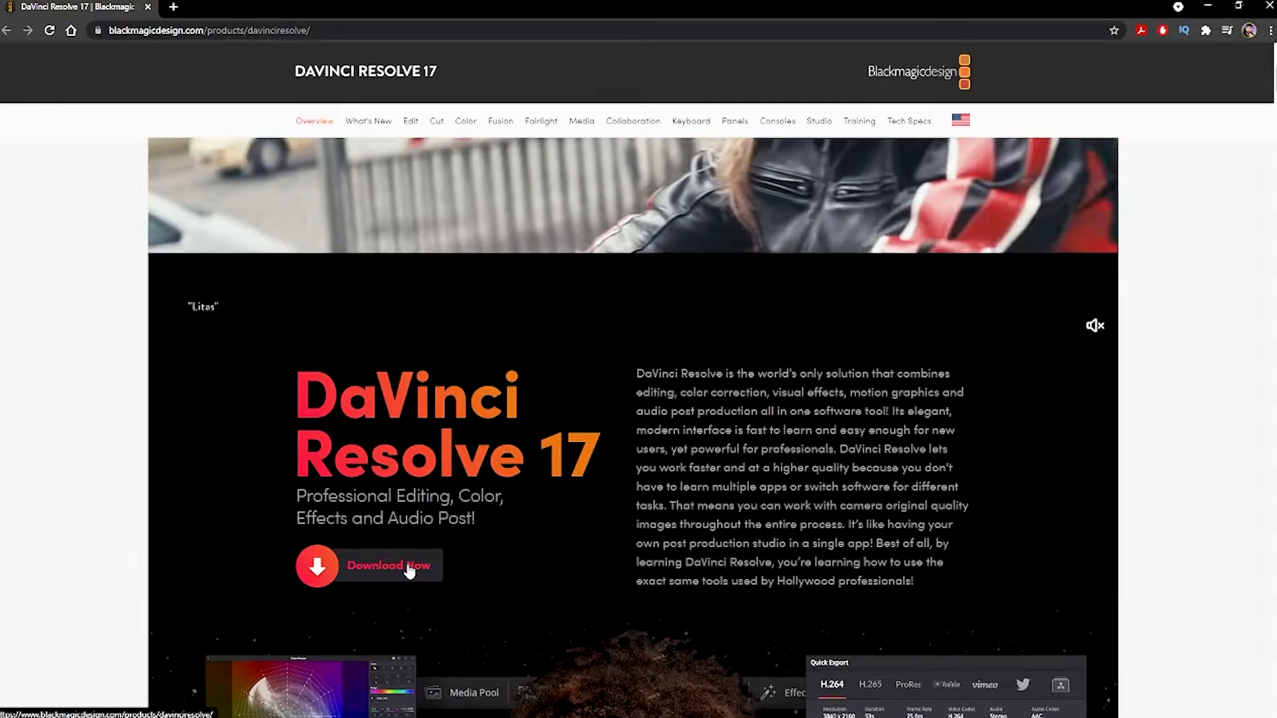
{"action": "left_click", "coordinate": [407, 569]}
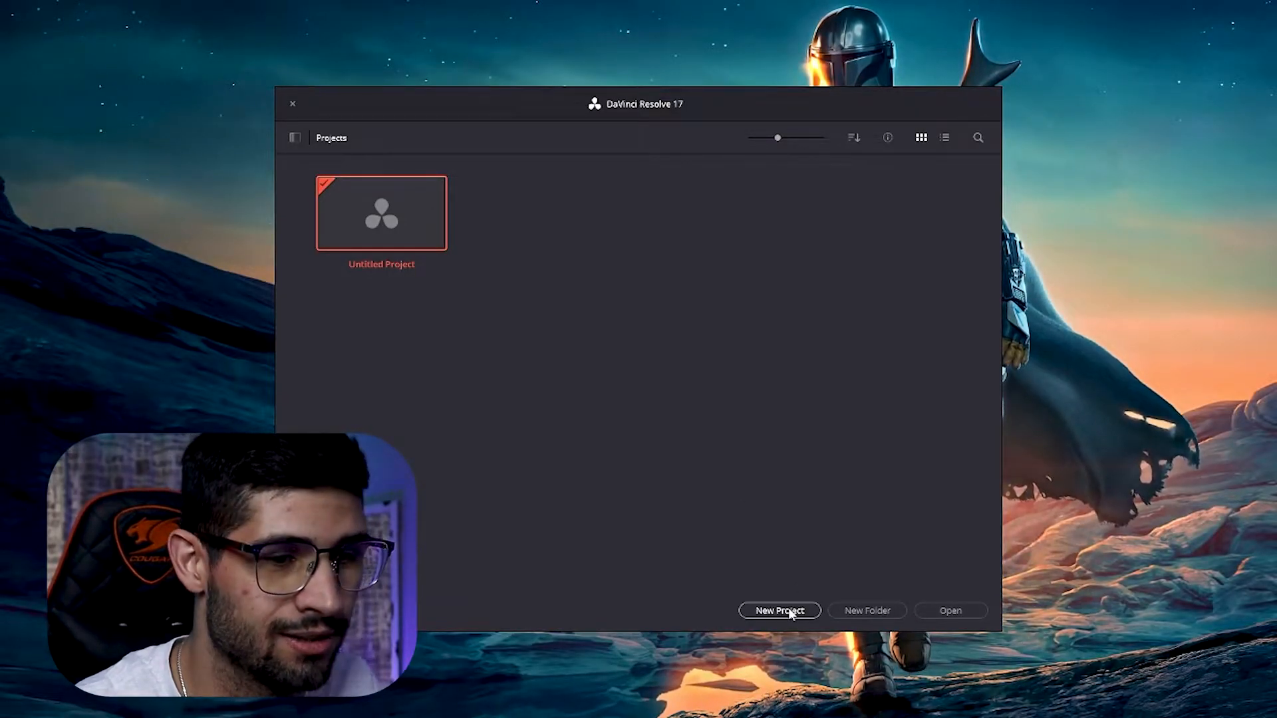
Step: Create a new project in DaVinci Resolve named "Reel (viral0"
{"action": "left_click", "coordinate": [785, 610]}
{"action": "type", "text": "Re"}
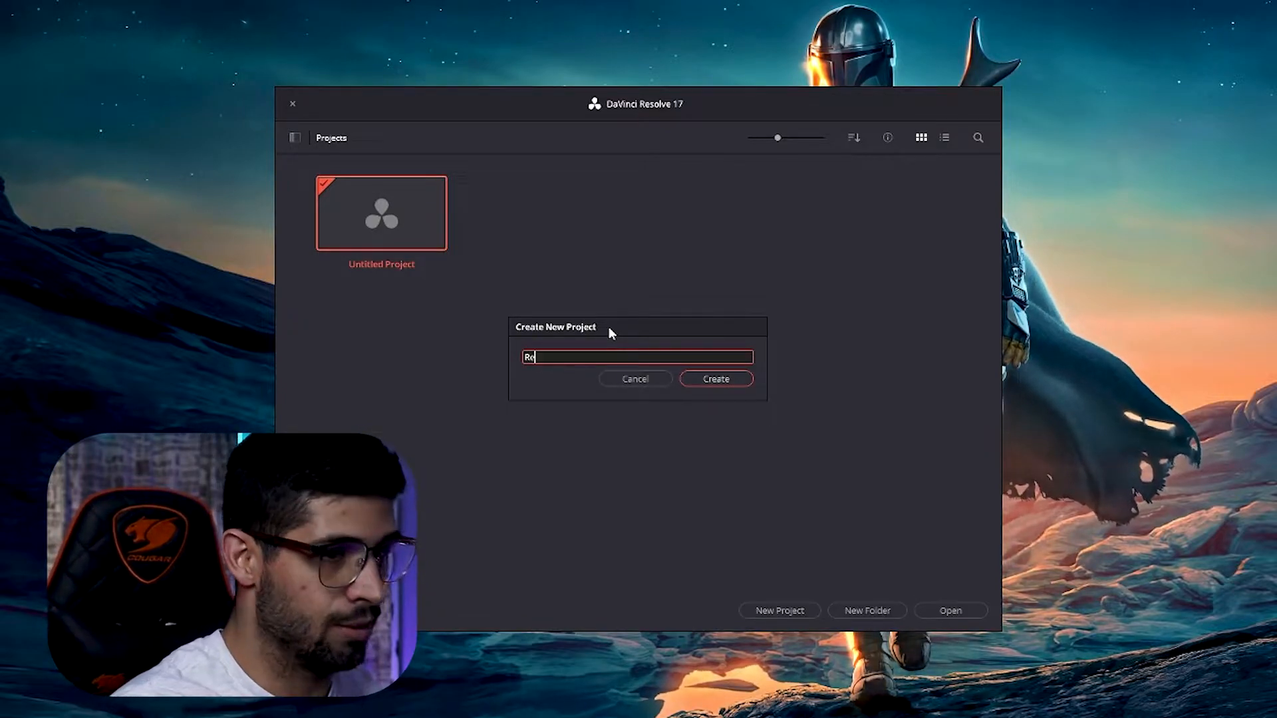
{"action": "type", "text": "el 9viral0"}
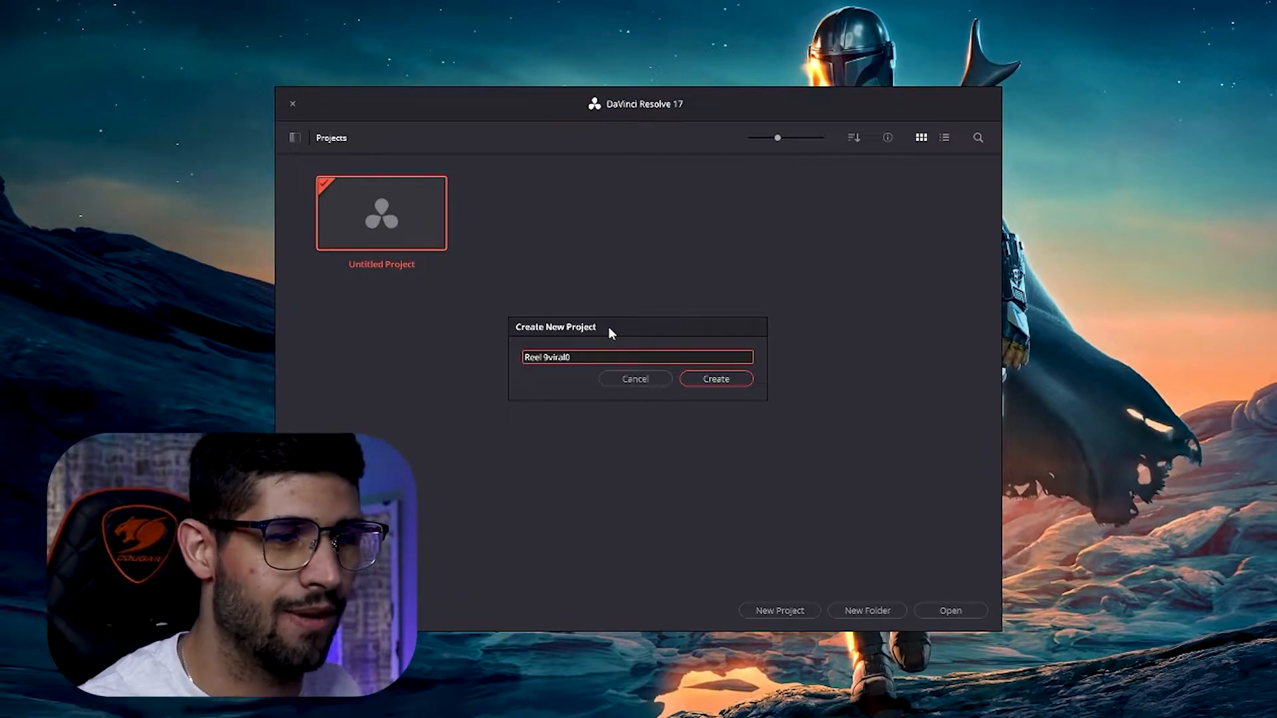
{"action": "left_click", "coordinate": [729, 379]}
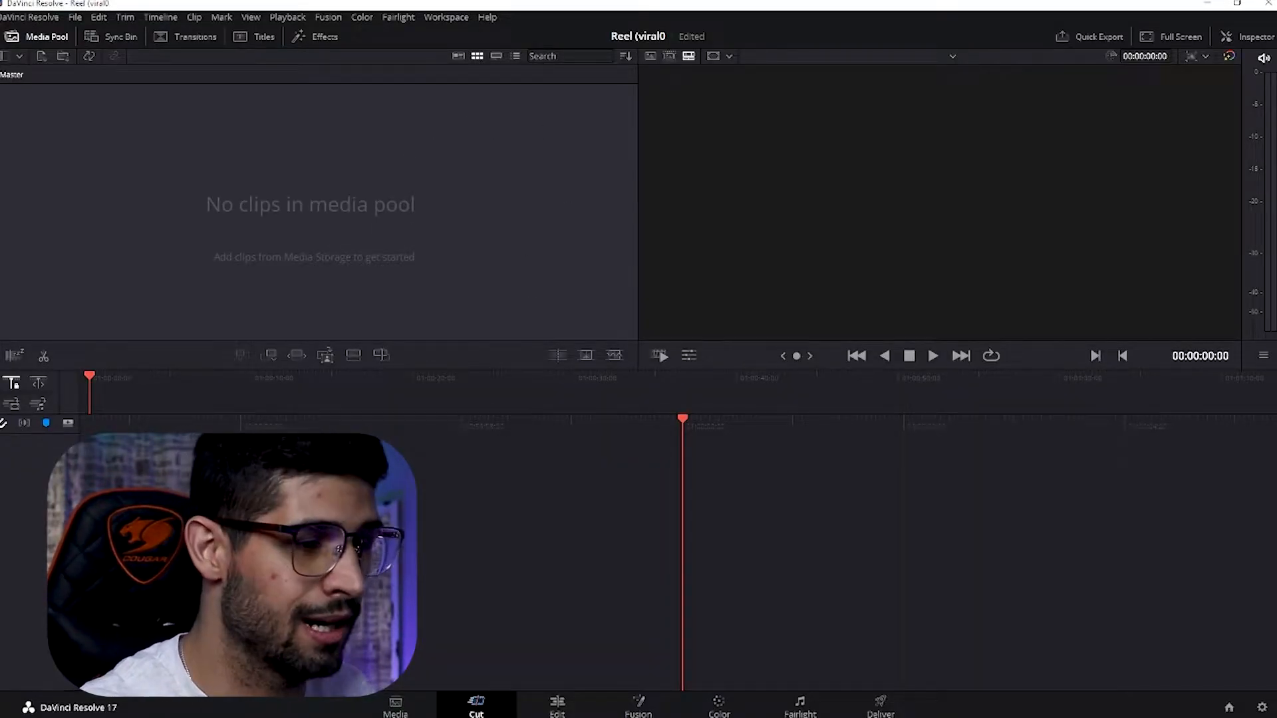
Step: Import SVID_20210707_163329_1.mp4 from the file browser into the media pool
{"action": "mouse_move", "coordinate": [161, 705]}
{"action": "left_click", "coordinate": [103, 711]}
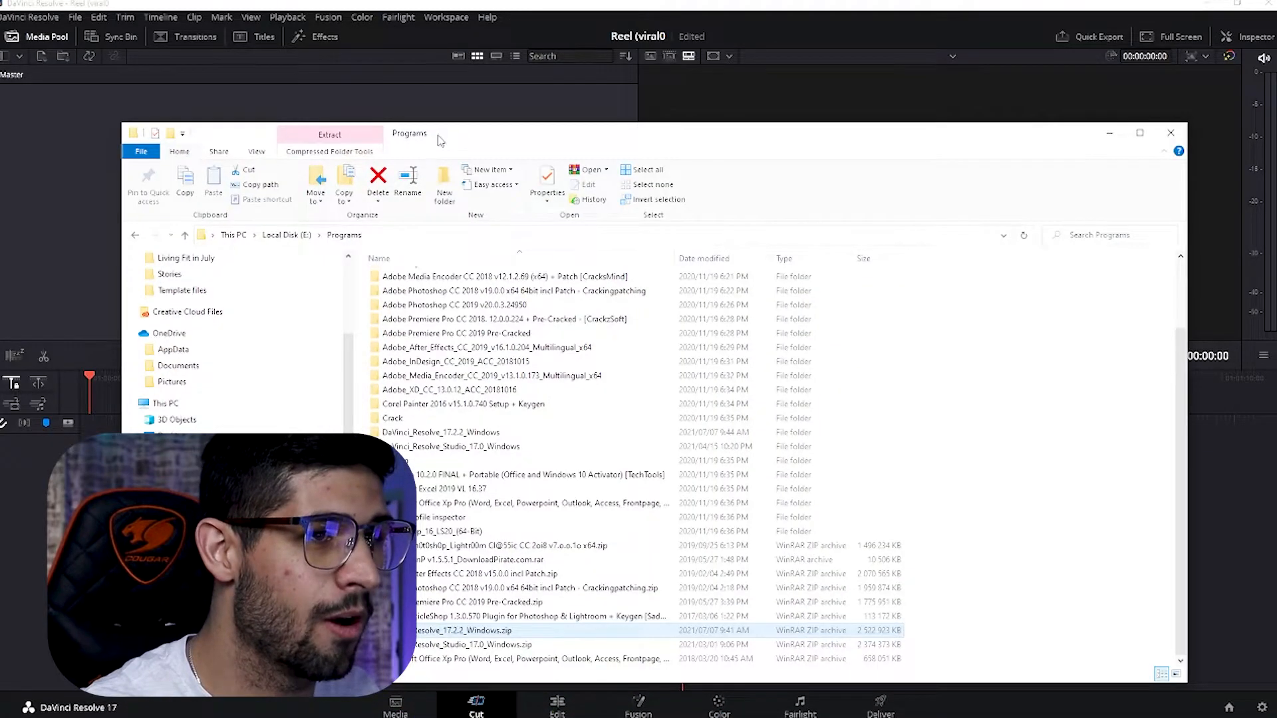
{"action": "left_click_drag", "start_coordinate": [439, 137], "coordinate": [0, 136]}
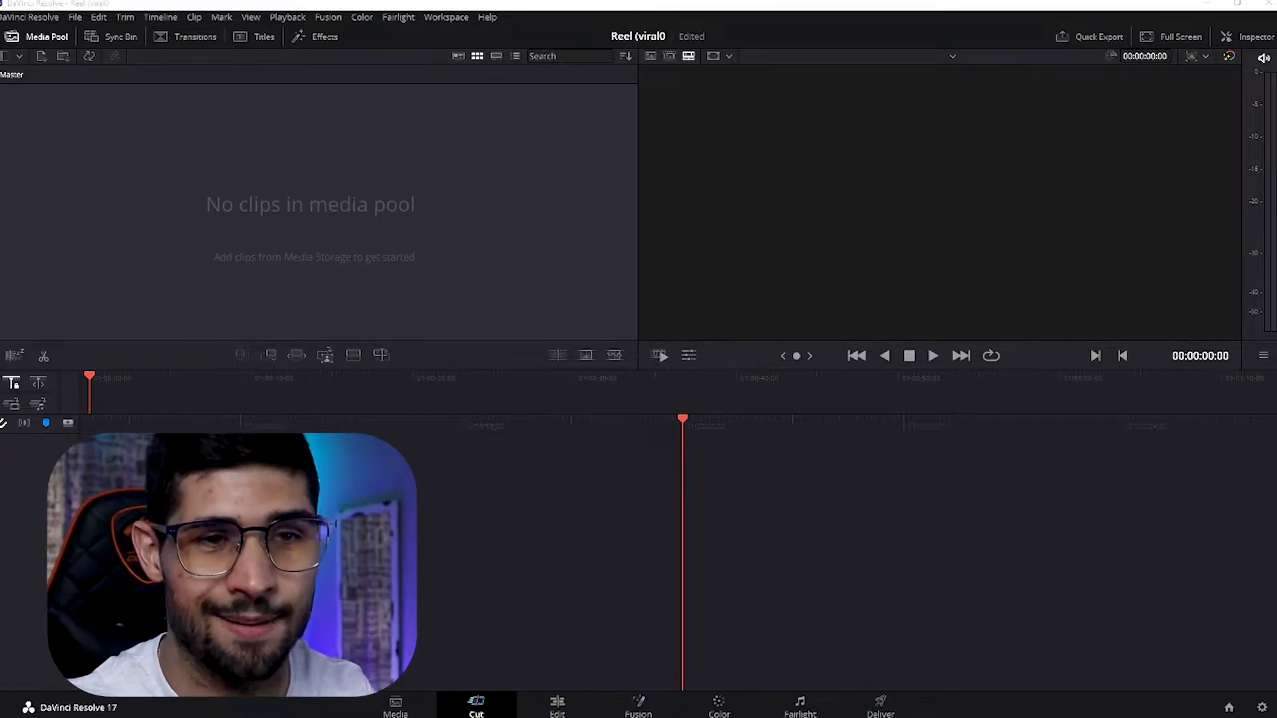
{"action": "left_click_drag", "start_coordinate": [0, 226], "coordinate": [305, 227]}
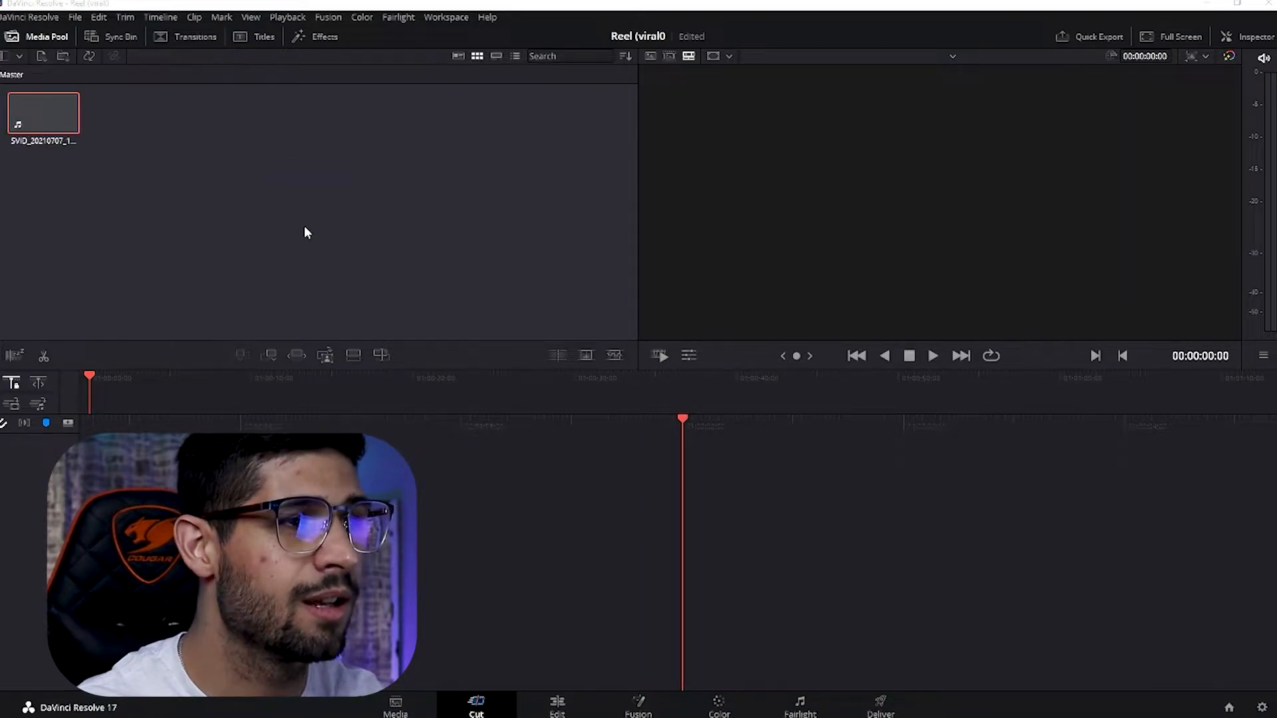
Step: Mark the reference clip from 03:31 to 21:37, place that section on a new timeline, and switch to the Edit page
{"action": "left_click", "coordinate": [51, 124]}
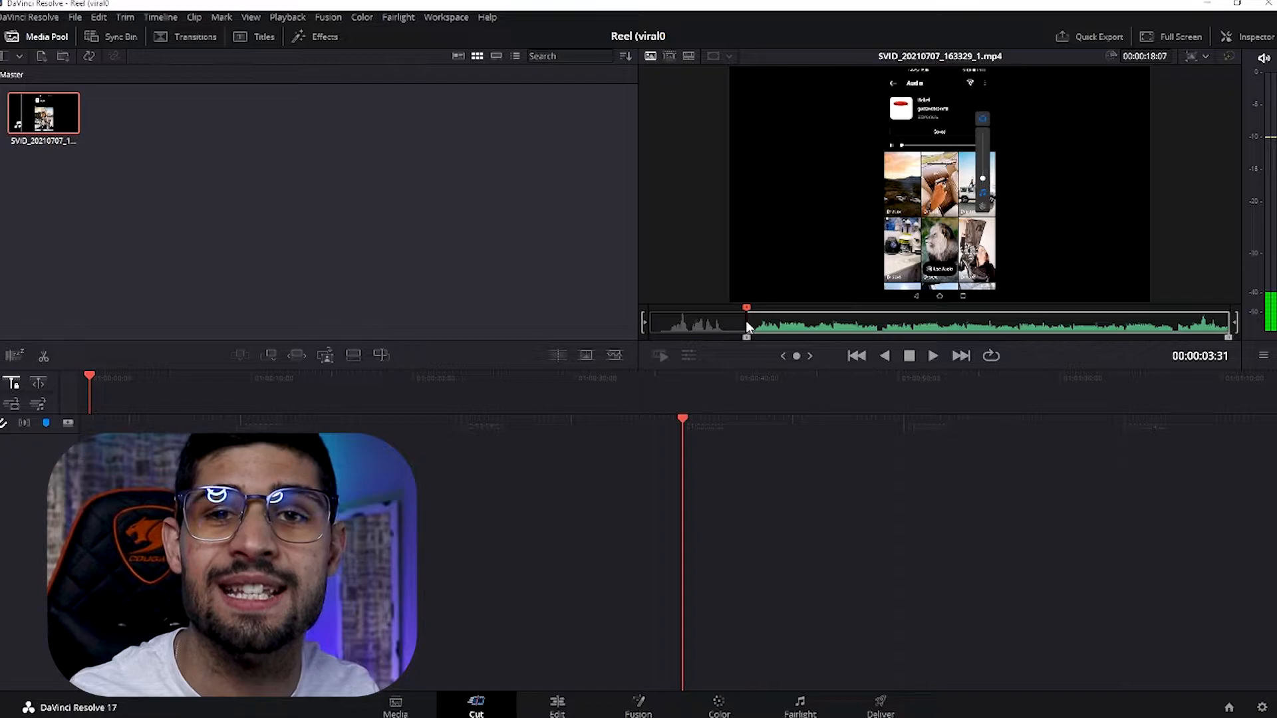
{"action": "left_click_drag", "start_coordinate": [746, 326], "coordinate": [1261, 317]}
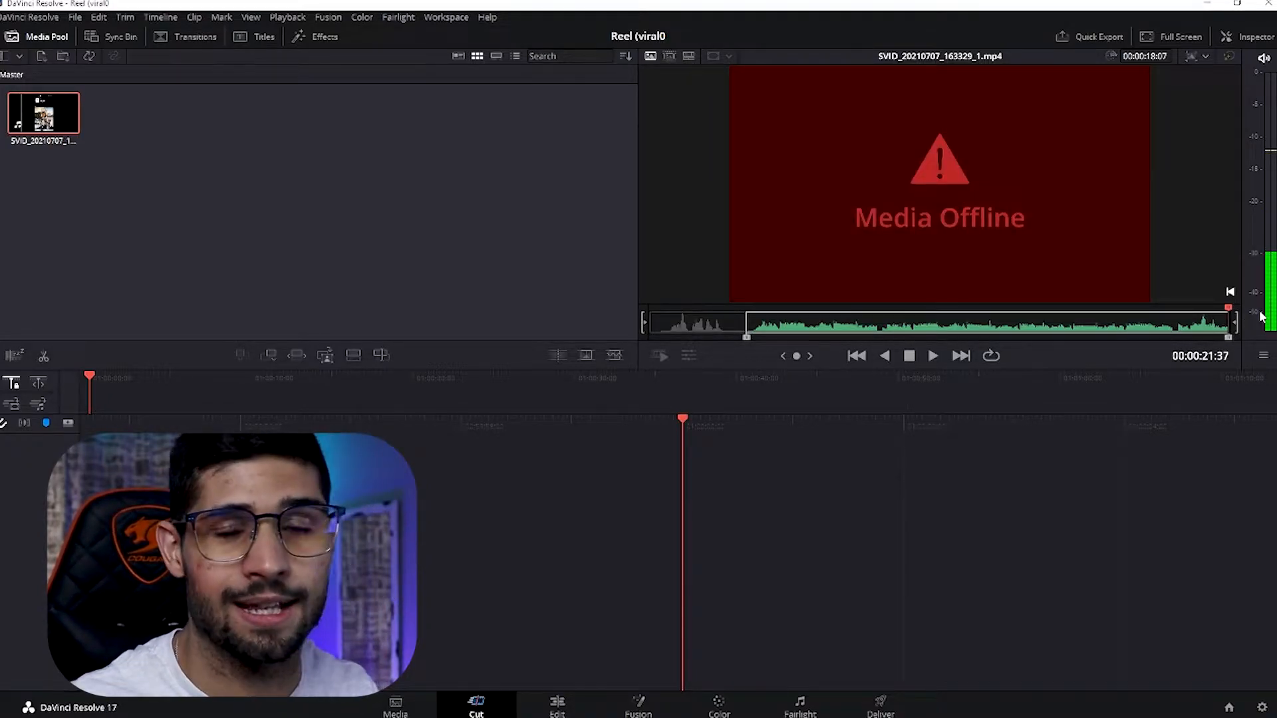
{"action": "left_click_drag", "start_coordinate": [997, 177], "coordinate": [717, 639]}
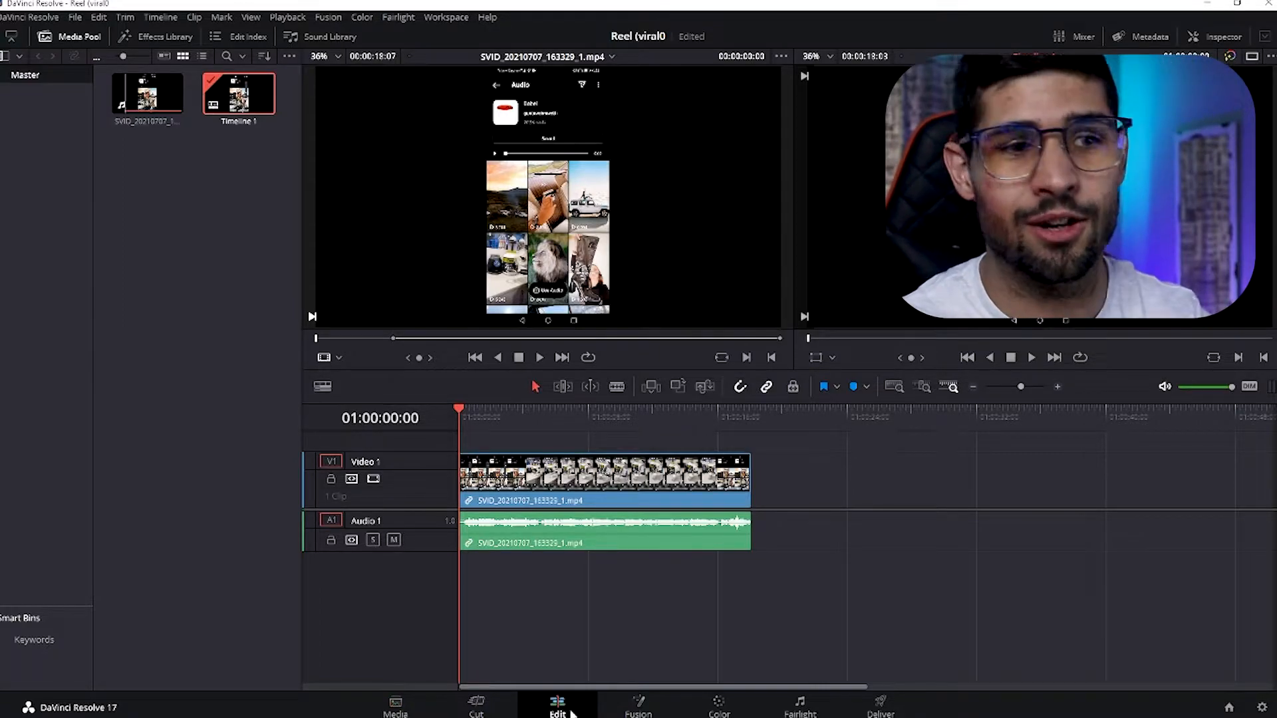
Step: Import the skateboarding MVI footage clips into the media pool
{"action": "left_click_drag", "start_coordinate": [461, 410], "coordinate": [504, 407]}
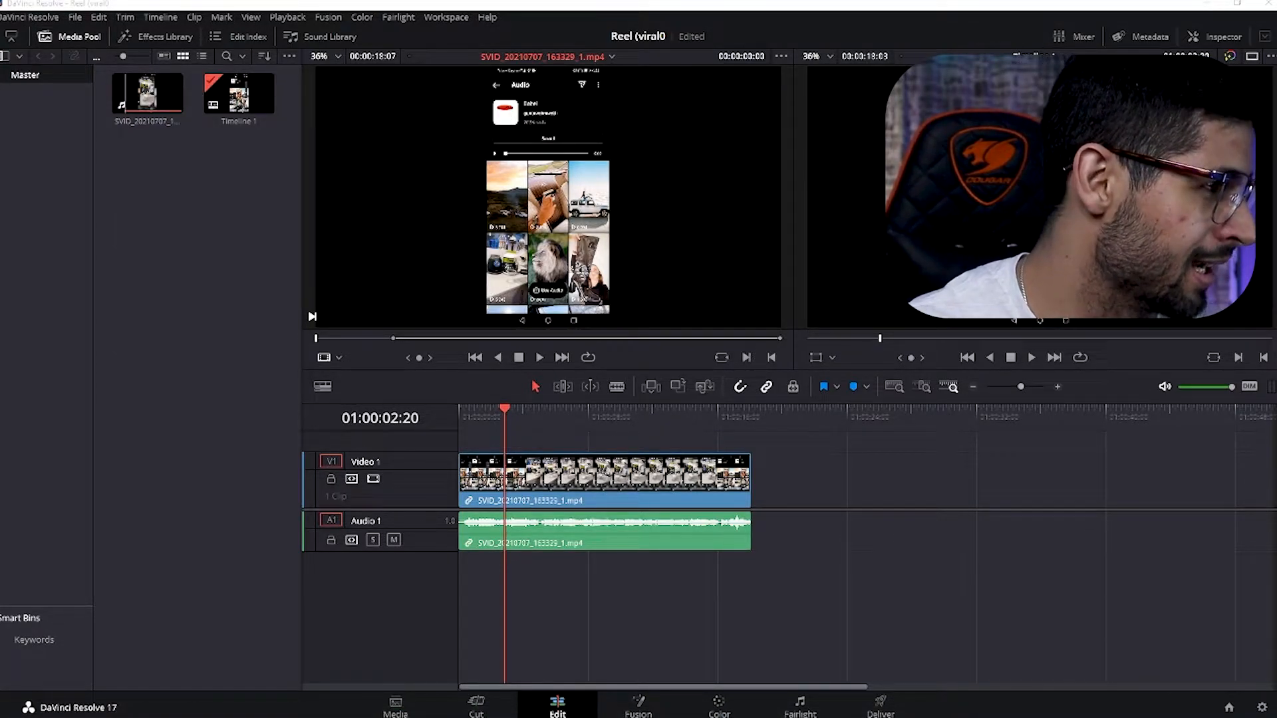
{"action": "left_click_drag", "start_coordinate": [1, 336], "coordinate": [250, 305]}
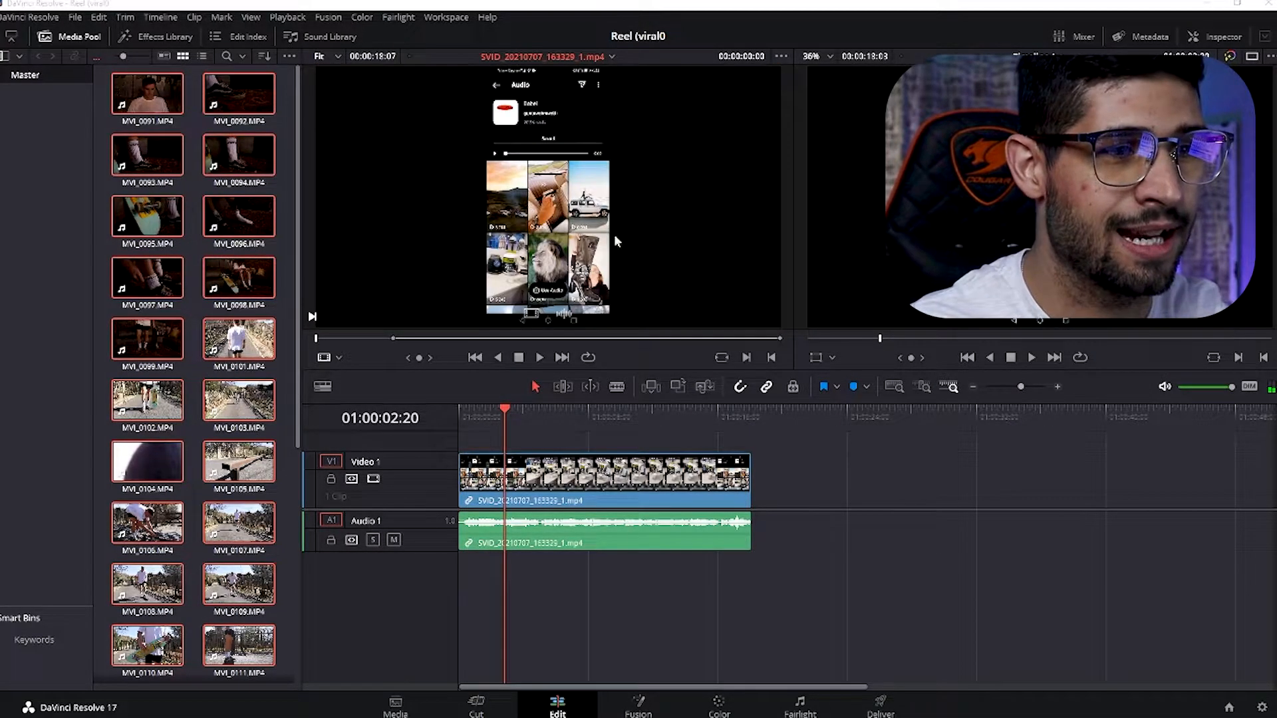
Step: Review MVI_0098.MP4 in the source viewer and append the marked part of MVI_0097.MP4, video only, after the first clip
{"action": "left_click", "coordinate": [253, 287]}
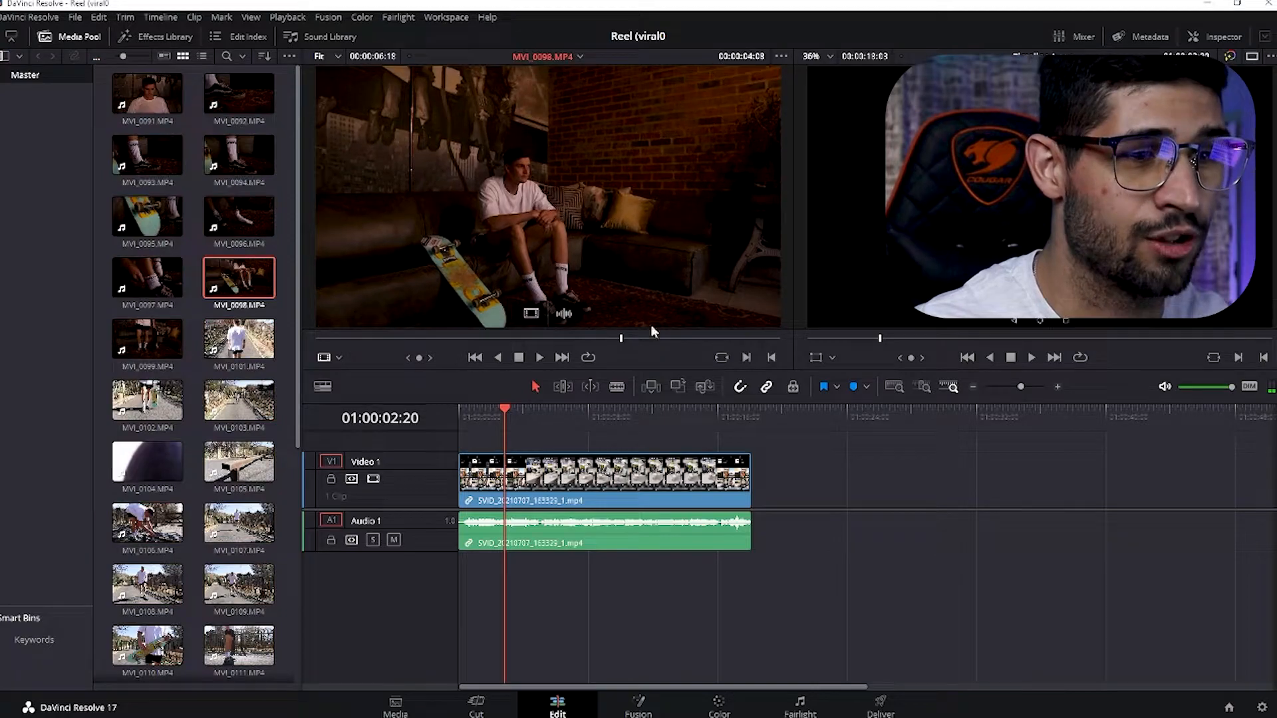
{"action": "left_click_drag", "start_coordinate": [625, 343], "coordinate": [547, 341]}
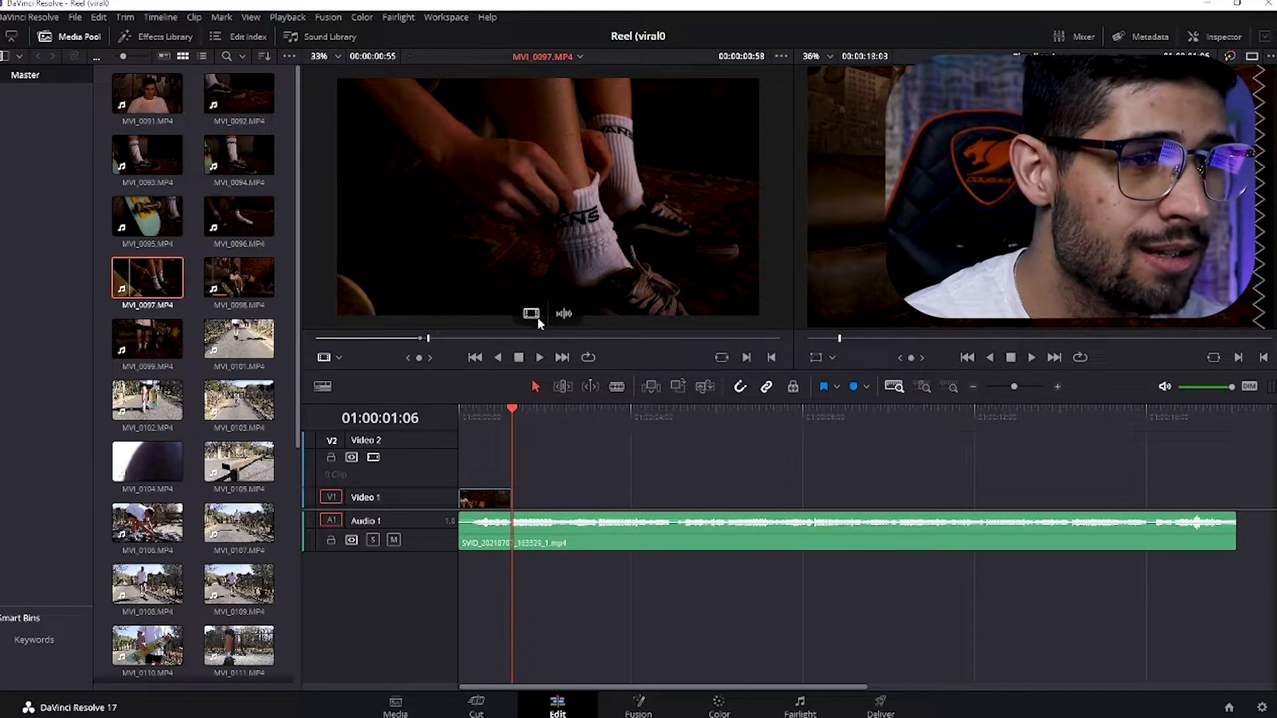
{"action": "left_click_drag", "start_coordinate": [533, 494], "coordinate": [518, 507]}
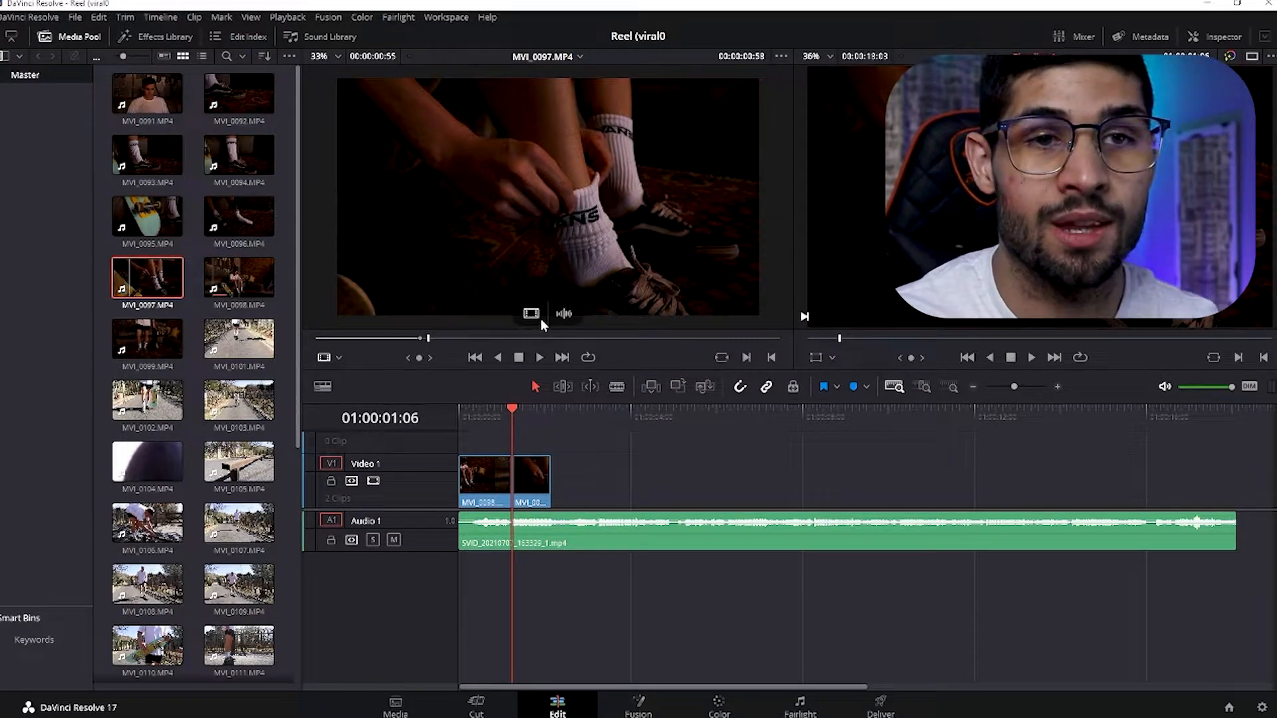
Step: Check the cuts against the audio, mark a section of MVI_0099.MP4, and append only its video after MVI_0097.MP4
{"action": "left_click", "coordinate": [459, 409]}
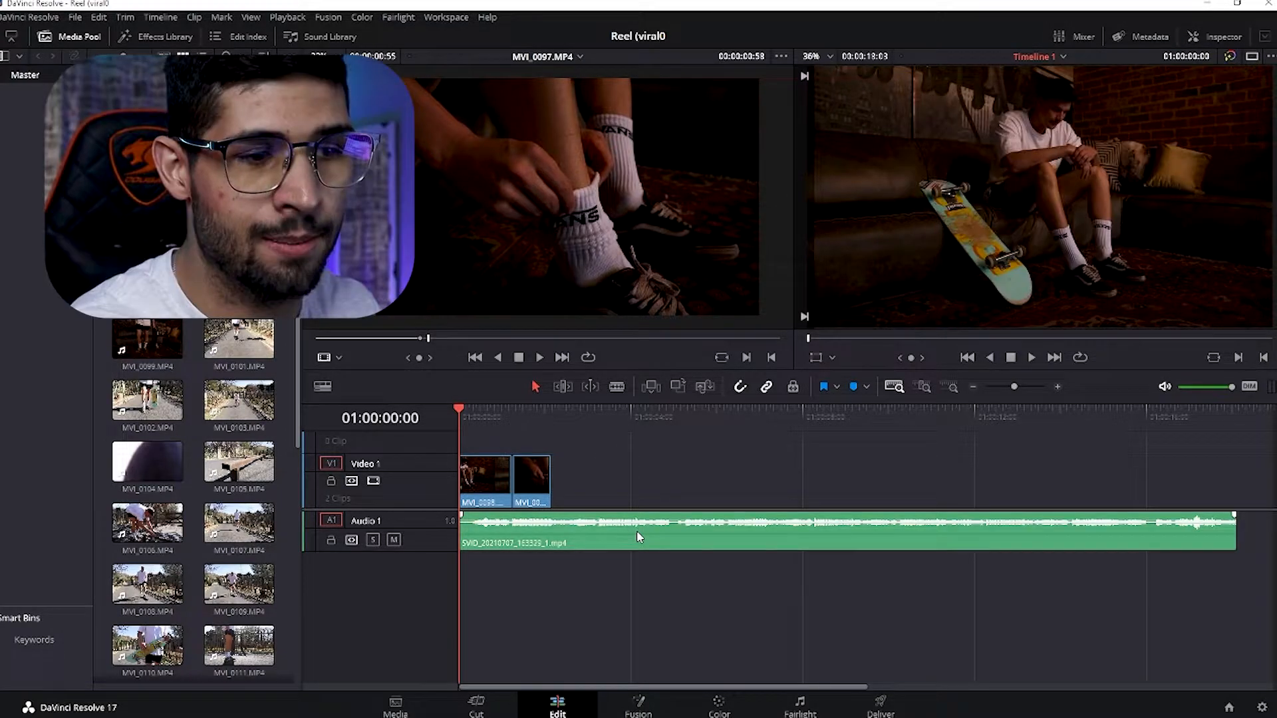
{"action": "key", "text": "space"}
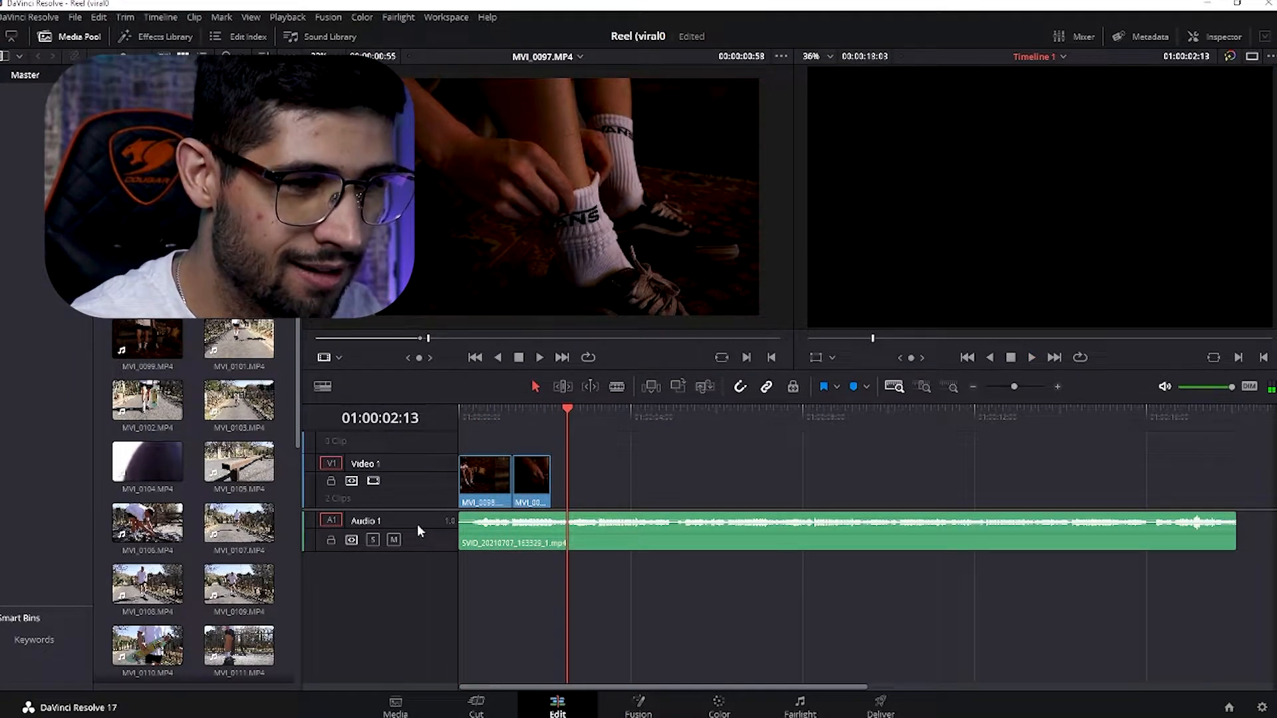
{"action": "left_click", "coordinate": [952, 386]}
{"action": "left_click", "coordinate": [924, 387]}
{"action": "left_click", "coordinate": [674, 415]}
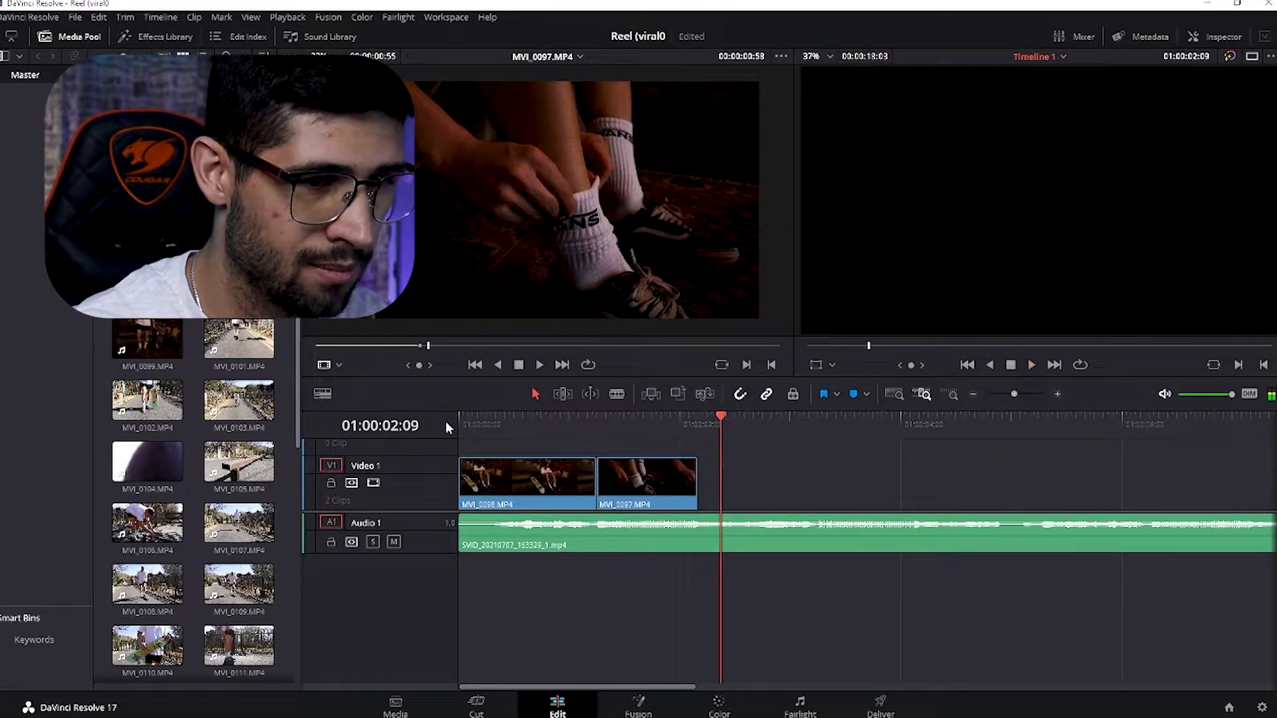
{"action": "left_click", "coordinate": [148, 343]}
{"action": "key", "text": "i"}
{"action": "left_click_drag", "start_coordinate": [326, 346], "coordinate": [432, 345]}
{"action": "key", "text": "o"}
{"action": "left_click_drag", "start_coordinate": [528, 322], "coordinate": [699, 481]}
Step: Play the edit against the audio and mark a 5-second range from the start of the timeline
{"action": "left_click", "coordinate": [458, 425]}
{"action": "key", "text": "space"}
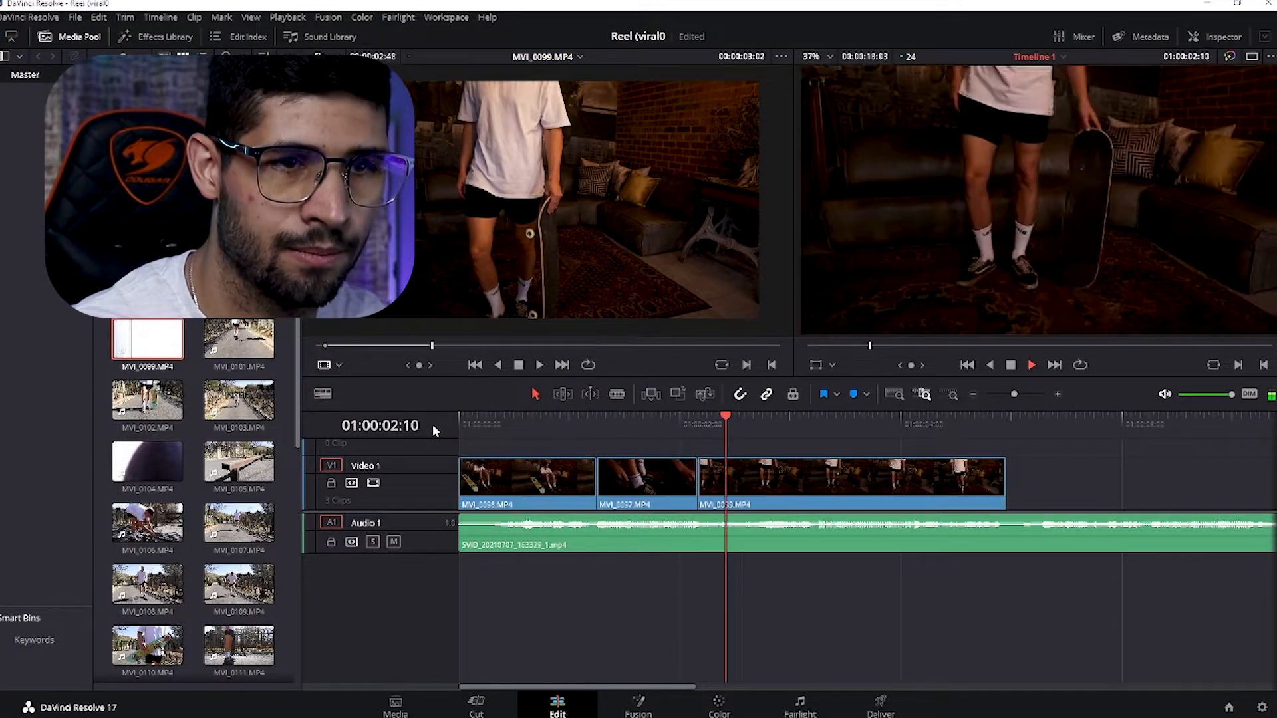
{"action": "left_click", "coordinate": [820, 420]}
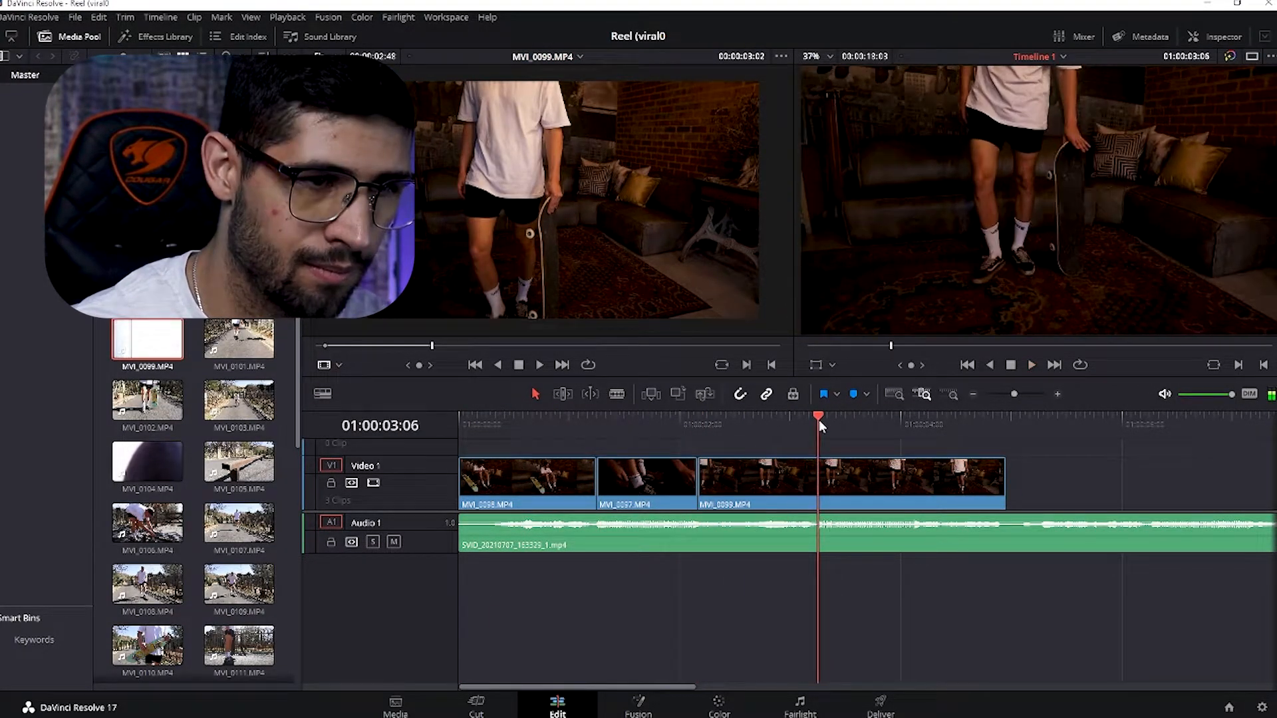
{"action": "left_click", "coordinate": [649, 418]}
{"action": "left_click", "coordinate": [648, 469]}
{"action": "key", "text": "x"}
{"action": "key", "text": "Up"}
{"action": "key", "text": "space"}
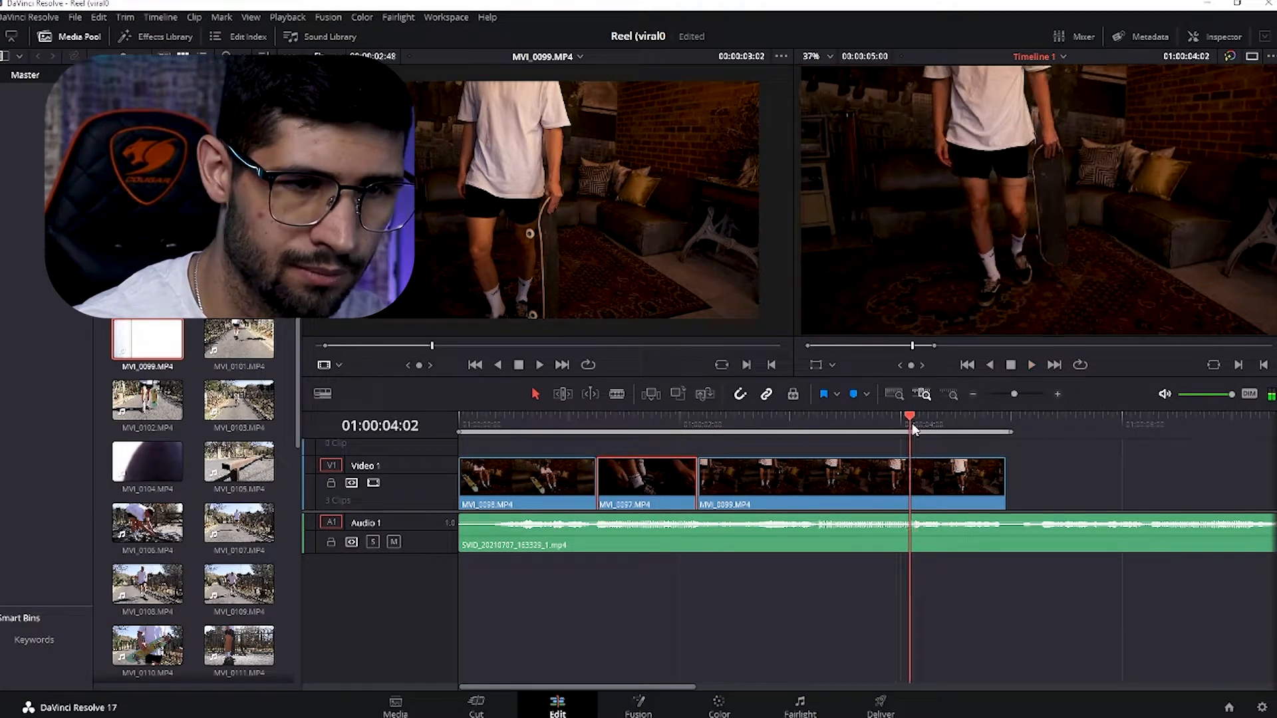
Step: Mark MVI_0101.MP4 from 01:57 to 03:27 and place only its video after MVI_0099.MP4 on Video 1
{"action": "left_click", "coordinate": [250, 405]}
{"action": "left_click", "coordinate": [238, 339]}
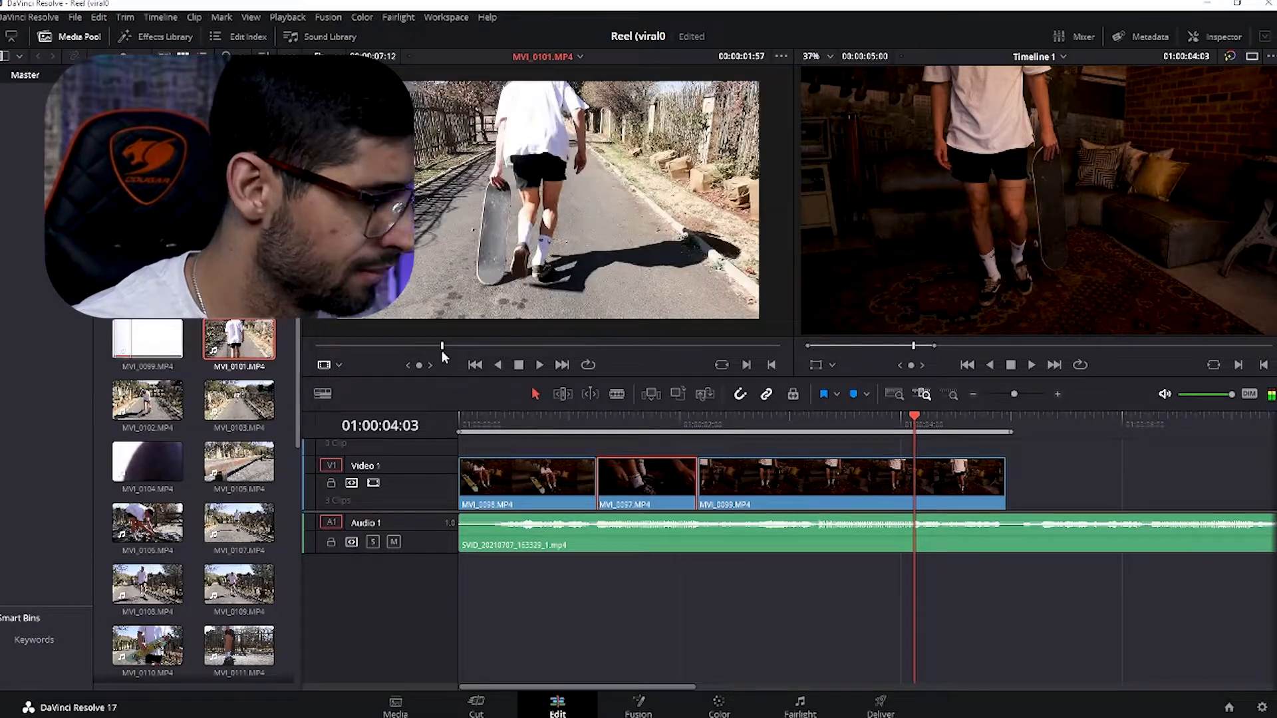
{"action": "left_click_drag", "start_coordinate": [572, 266], "coordinate": [1018, 483]}
Step: Trim MVI_0099.MP4 to the audio beat, close the gaps around it, and replay the edit from the start
{"action": "left_click", "coordinate": [460, 420]}
{"action": "key", "text": "space"}
{"action": "left_click", "coordinate": [462, 421]}
{"action": "key", "text": "space"}
{"action": "left_click", "coordinate": [758, 422]}
{"action": "left_click_drag", "start_coordinate": [699, 480], "coordinate": [758, 480]}
{"action": "left_click_drag", "start_coordinate": [831, 485], "coordinate": [769, 485]}
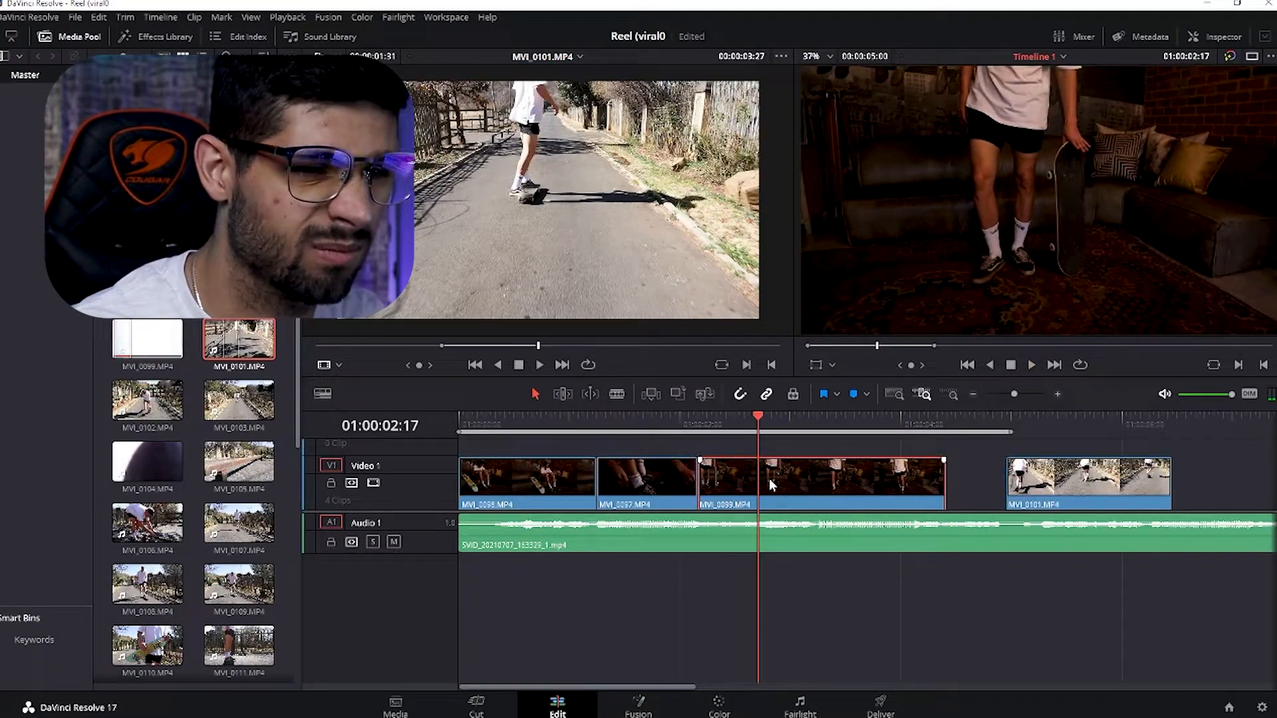
{"action": "left_click", "coordinate": [459, 419]}
{"action": "key", "text": "space"}
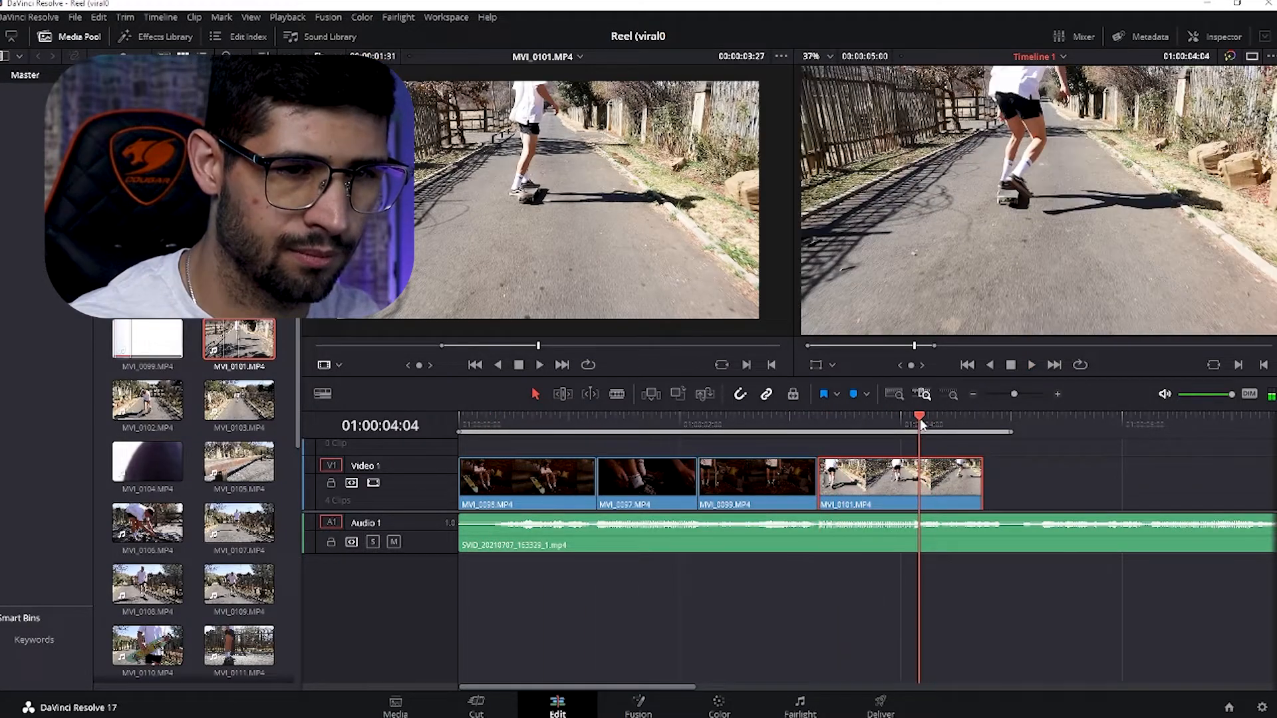
{"action": "key", "text": "space"}
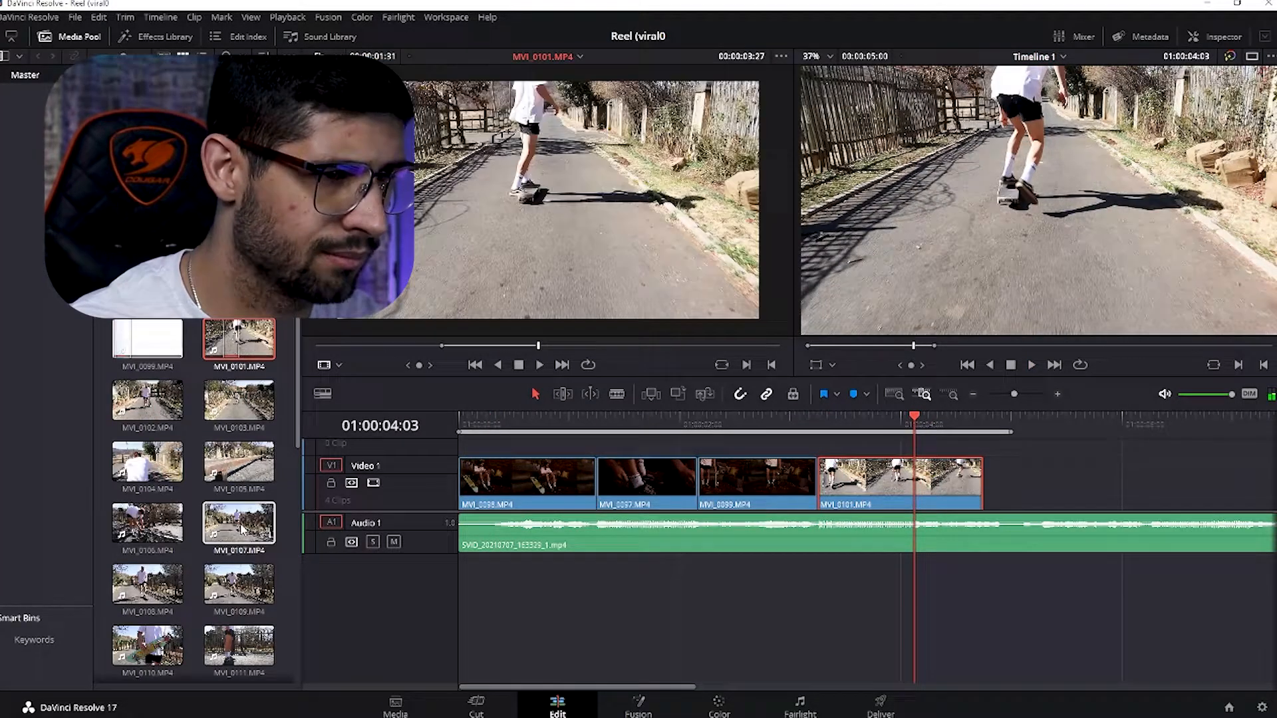
Step: Mark a section of MVI_0112.MP4 and place only its video at 01:00:04:03, overwriting the tail of MVI_0101.MP4
{"action": "scroll", "coordinate": [241, 588], "scroll_direction": "down", "scroll_amount": 3}
{"action": "double_click", "coordinate": [147, 525]}
{"action": "key", "text": "i"}
{"action": "left_click_drag", "start_coordinate": [568, 346], "coordinate": [491, 345]}
{"action": "key", "text": "o"}
{"action": "left_click_drag", "start_coordinate": [531, 306], "coordinate": [915, 499]}
{"action": "key", "text": "Home"}
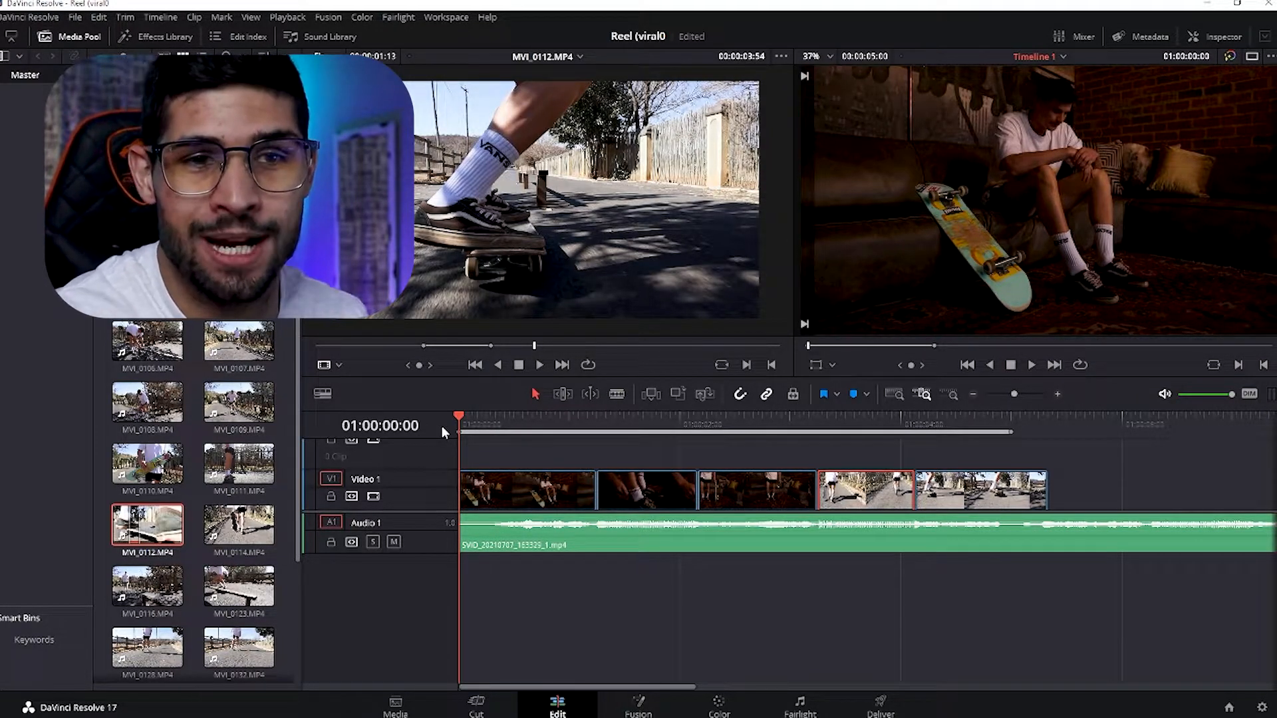
Step: Set the project's timeline resolution to a vertical 1080 x 1920 and save the settings
{"action": "left_click", "coordinate": [75, 17]}
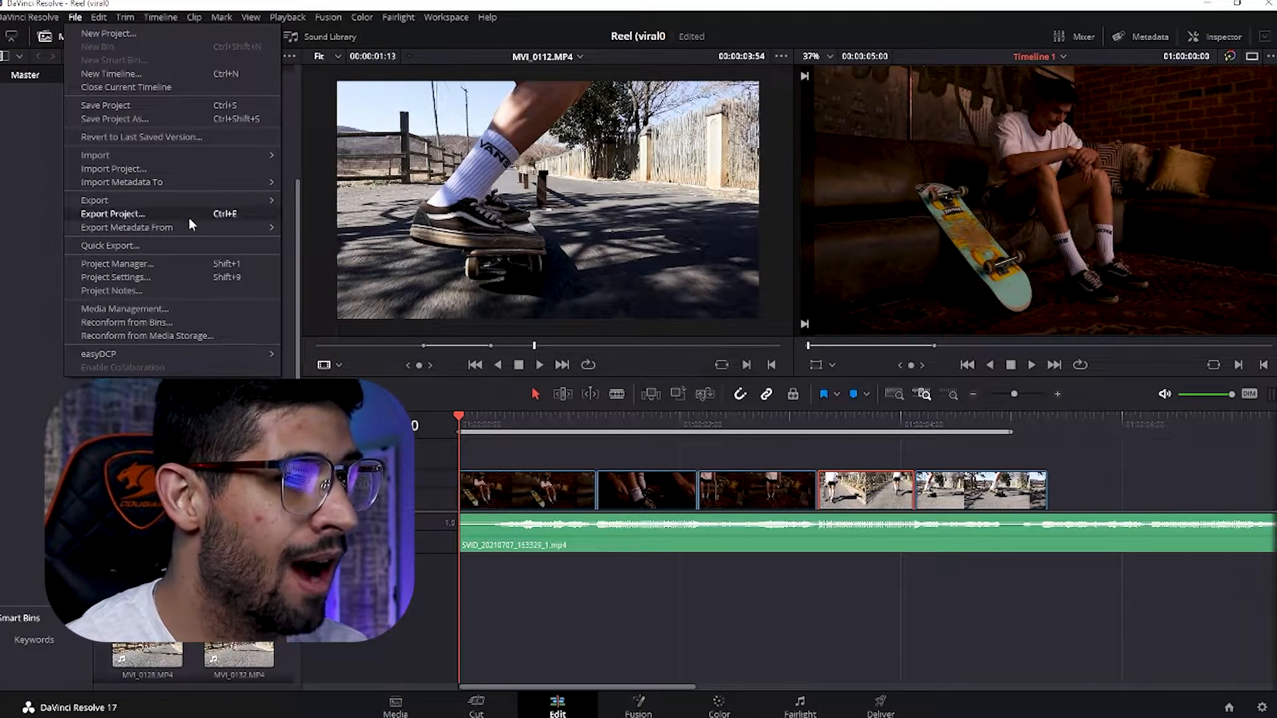
{"action": "left_click", "coordinate": [181, 276]}
{"action": "left_click_drag", "start_coordinate": [637, 162], "coordinate": [576, 160]}
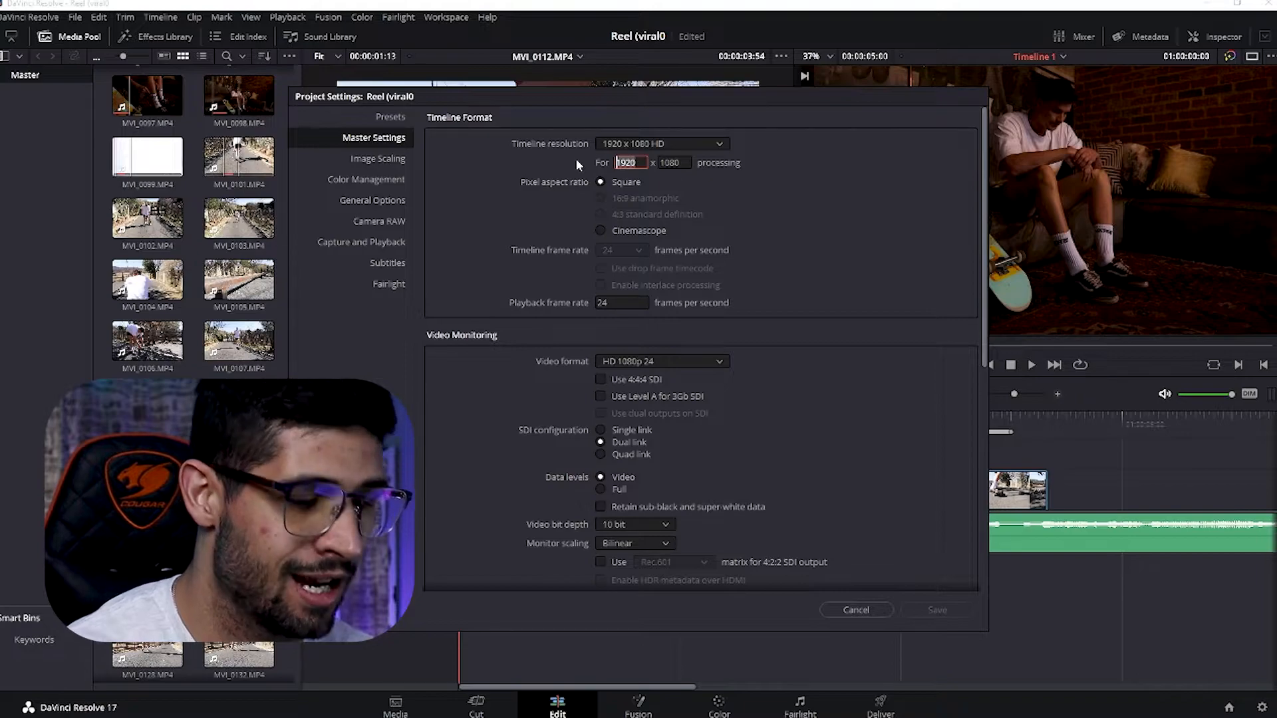
{"action": "type", "text": "1080"}
{"action": "left_click_drag", "start_coordinate": [683, 163], "coordinate": [633, 162]}
{"action": "type", "text": "1920"}
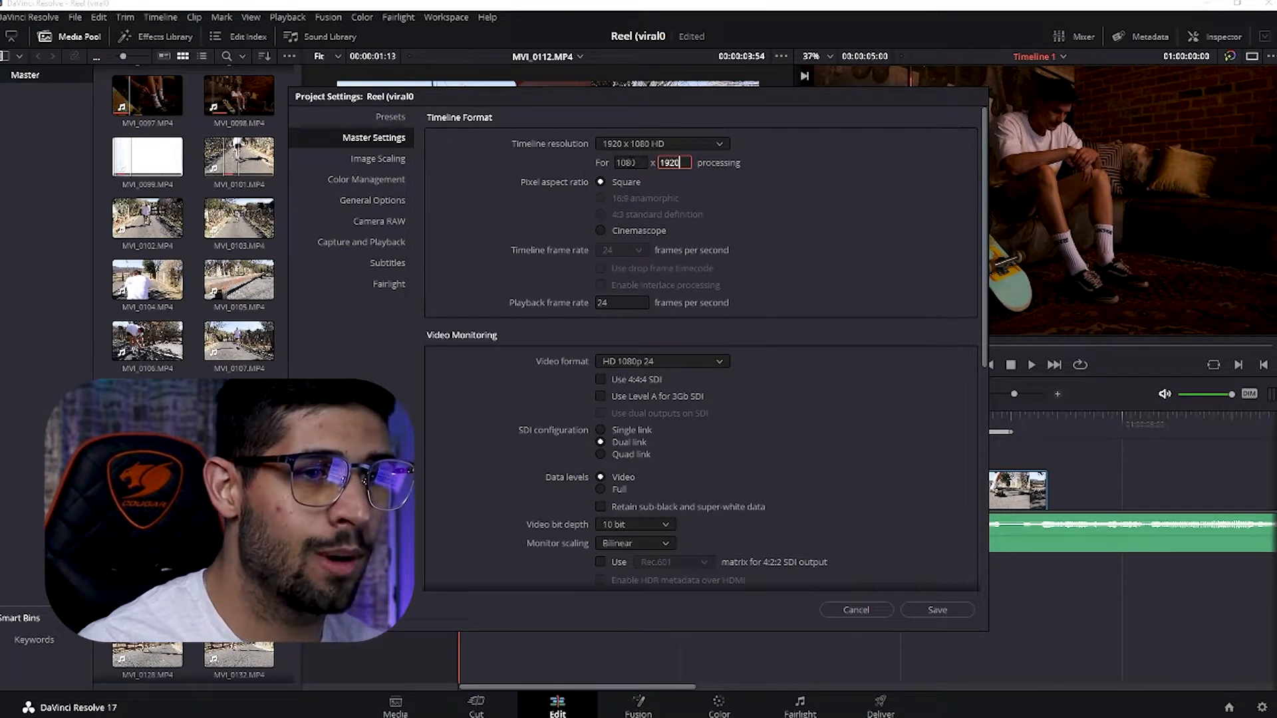
{"action": "left_click", "coordinate": [944, 610]}
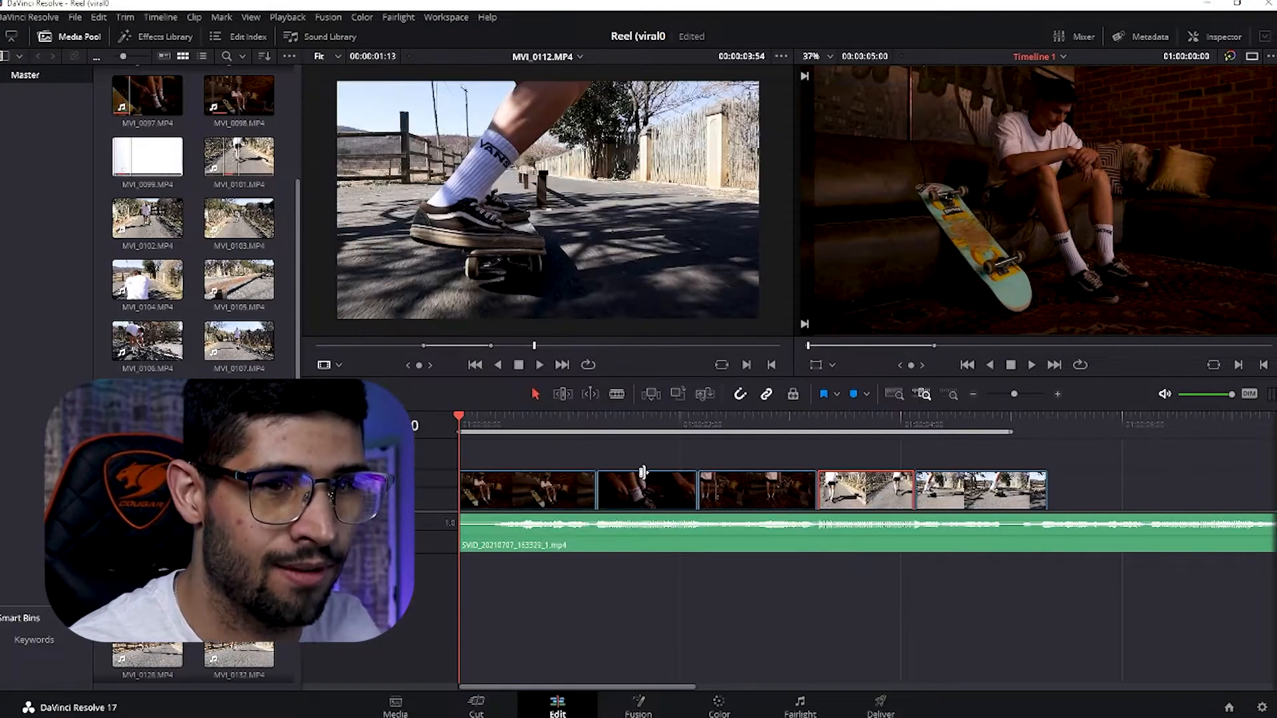
Step: Reframe MVI_0098.MP4 to fill the vertical frame with Zoom 3.220 and Position X -78
{"action": "left_click_drag", "start_coordinate": [474, 426], "coordinate": [547, 439]}
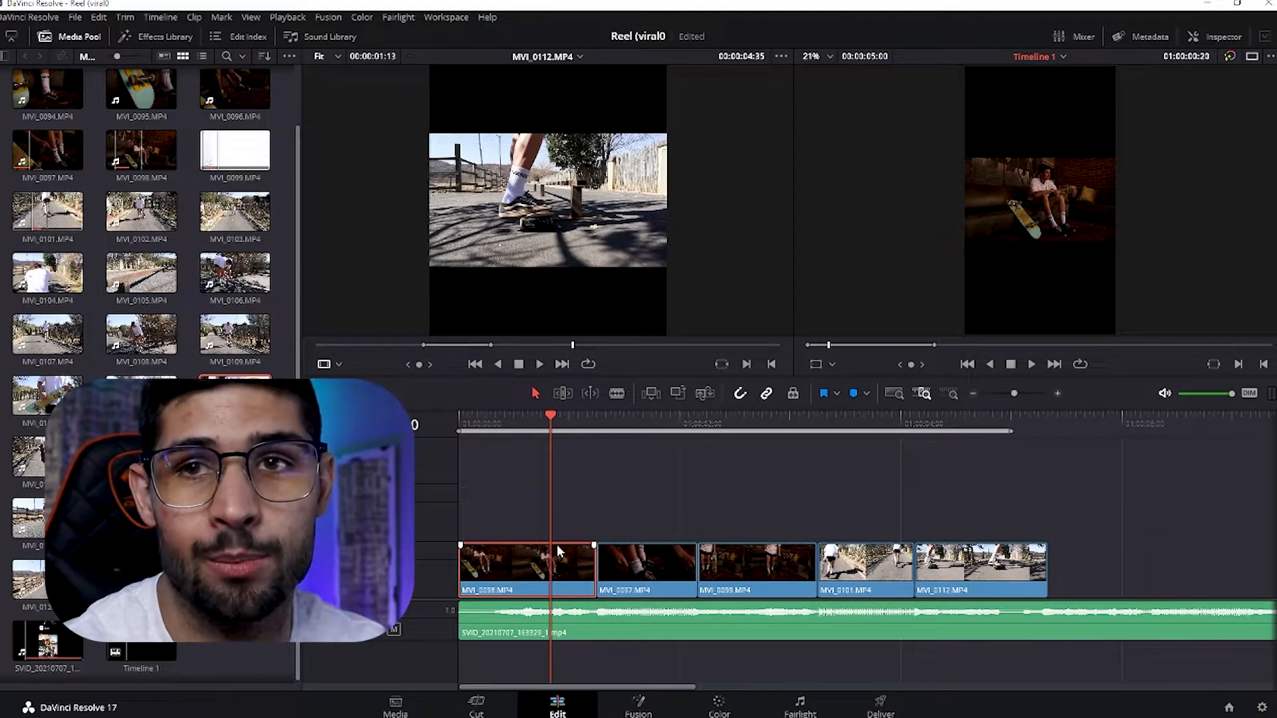
{"action": "left_click", "coordinate": [1193, 37]}
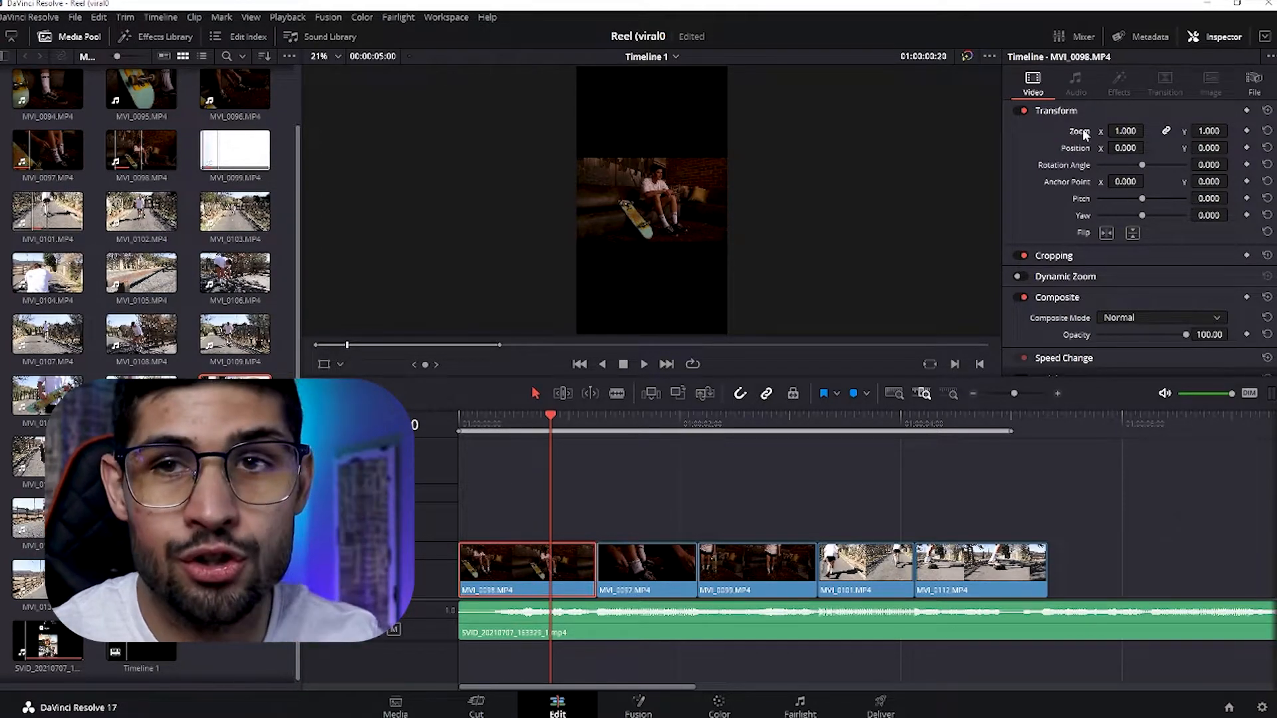
{"action": "mouse_move", "coordinate": [1124, 131]}
{"action": "left_mouse_down"}
{"action": "mouse_move", "coordinate": [1124, 147]}
{"action": "mouse_move", "coordinate": [1148, 147]}
{"action": "left_mouse_up"}
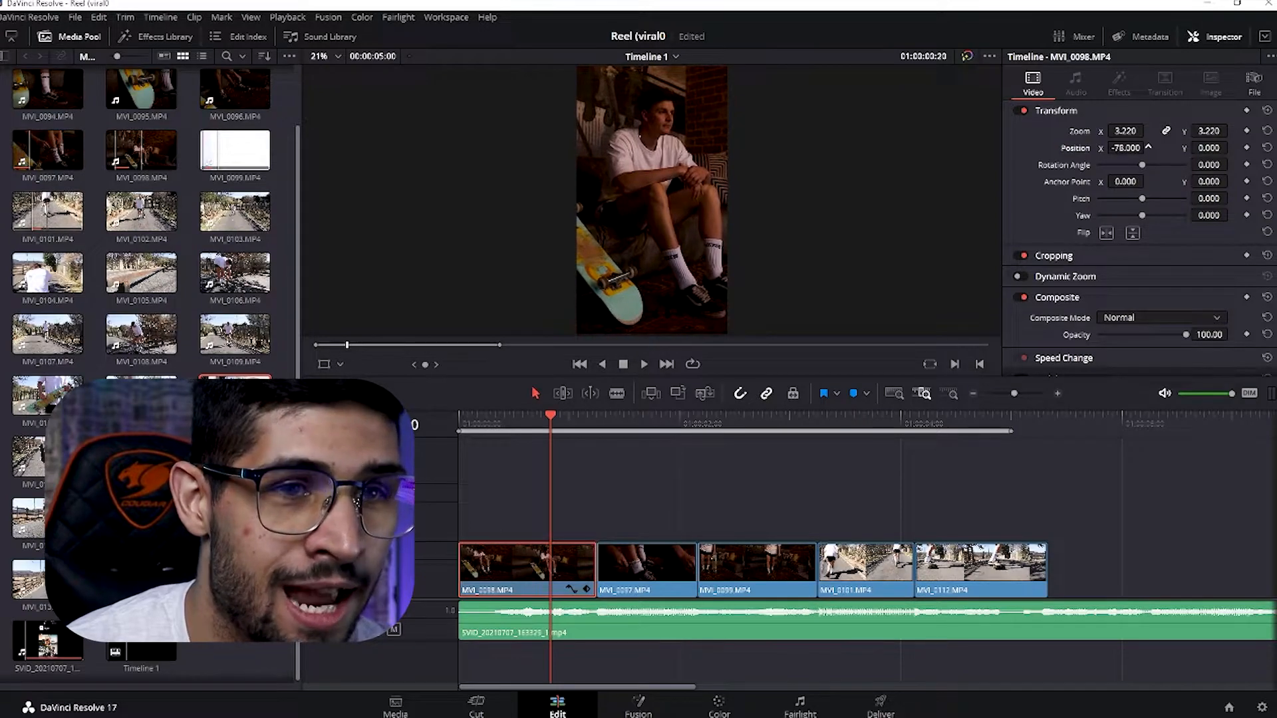
{"action": "left_click", "coordinate": [1058, 111]}
{"action": "left_click", "coordinate": [1058, 112]}
Step: Reframe MVI_0097.MP4 to fill the vertical frame with Zoom 3.240, and move the playhead onto MVI_0099.MP4
{"action": "left_click_drag", "start_coordinate": [551, 416], "coordinate": [670, 419]}
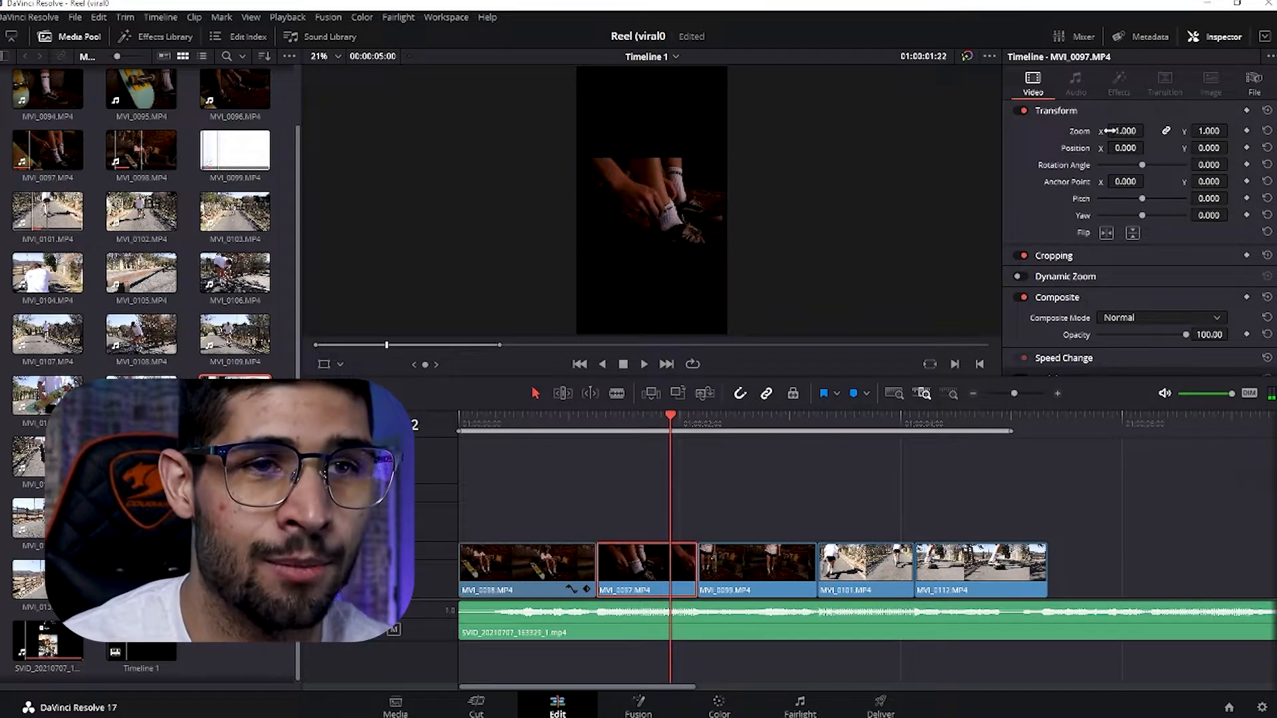
{"action": "left_click_drag", "start_coordinate": [1112, 130], "coordinate": [1154, 131]}
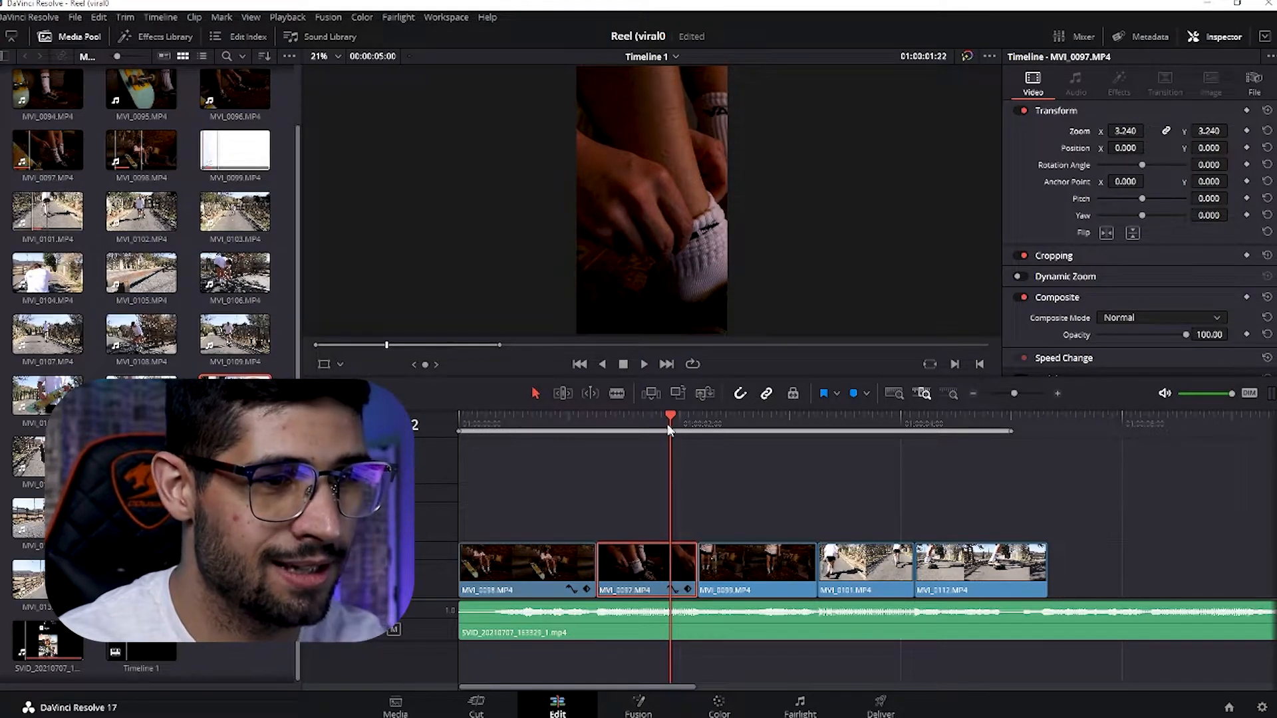
{"action": "left_click_drag", "start_coordinate": [667, 413], "coordinate": [758, 419]}
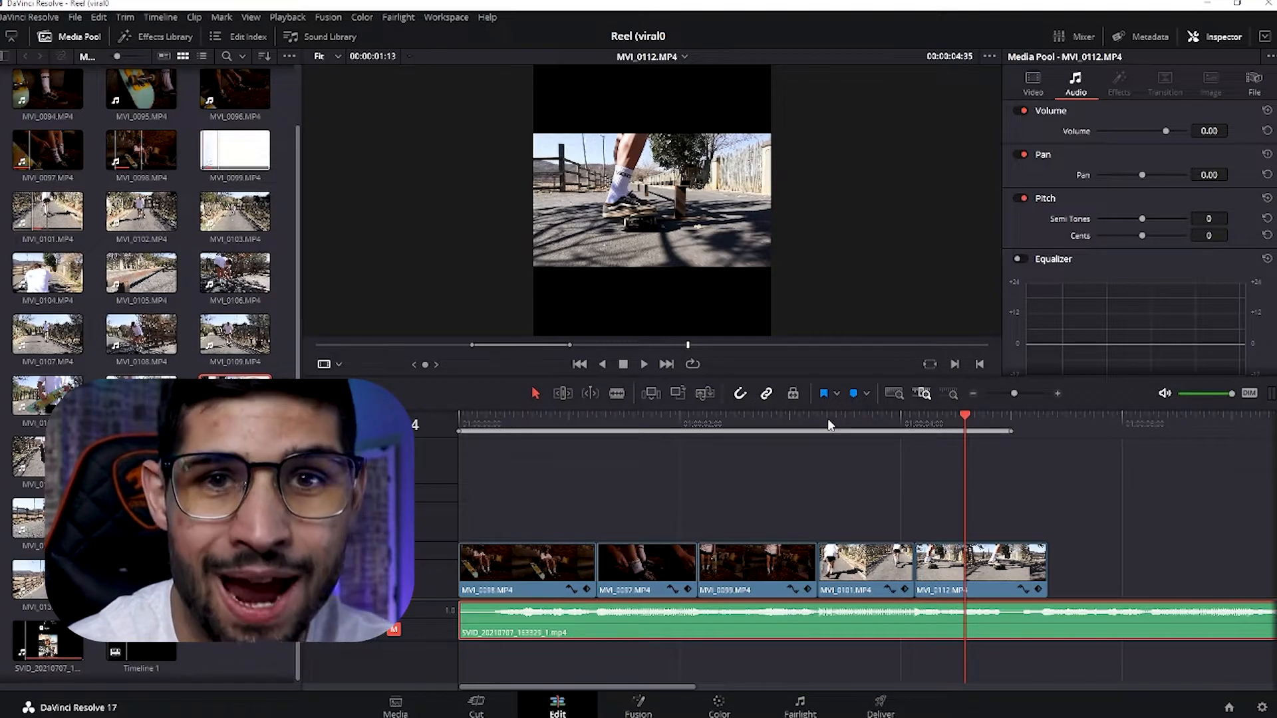
Step: Quick Export the timeline with the H.264 preset and save it as Timeline 1 in the Downloads folder
{"action": "left_click", "coordinate": [76, 19]}
{"action": "left_click", "coordinate": [126, 249]}
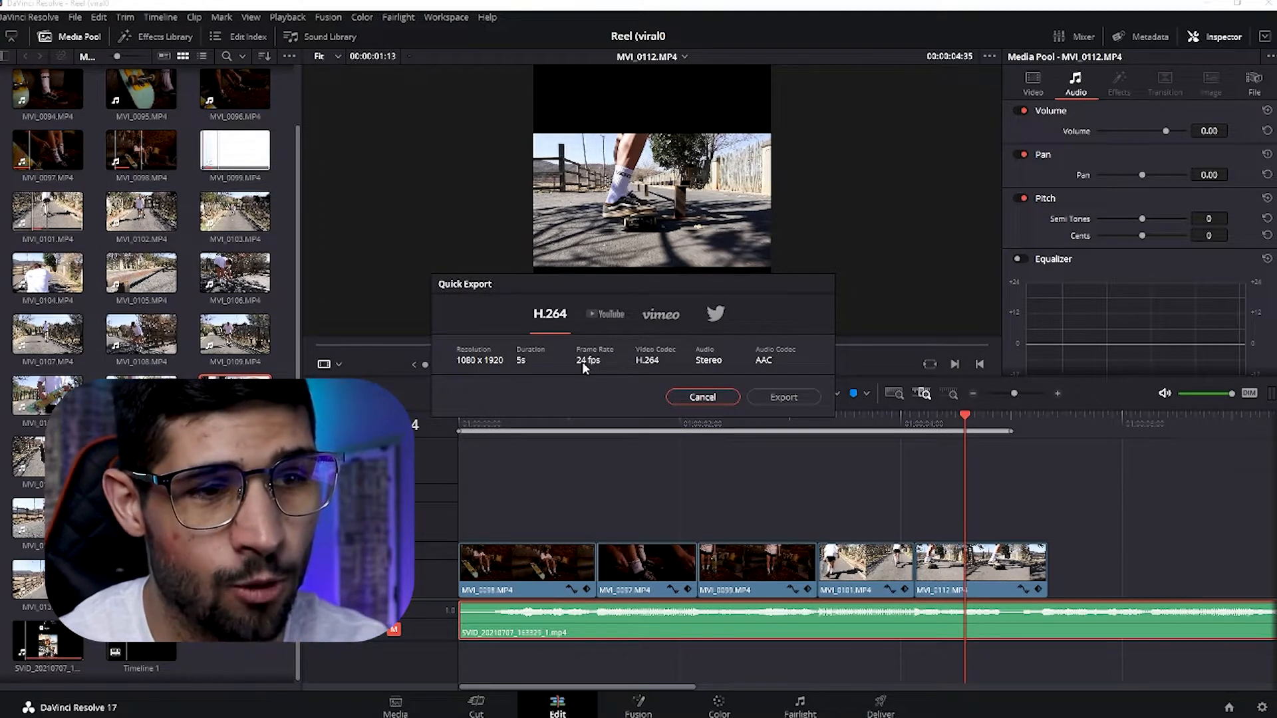
{"action": "left_click", "coordinate": [800, 399]}
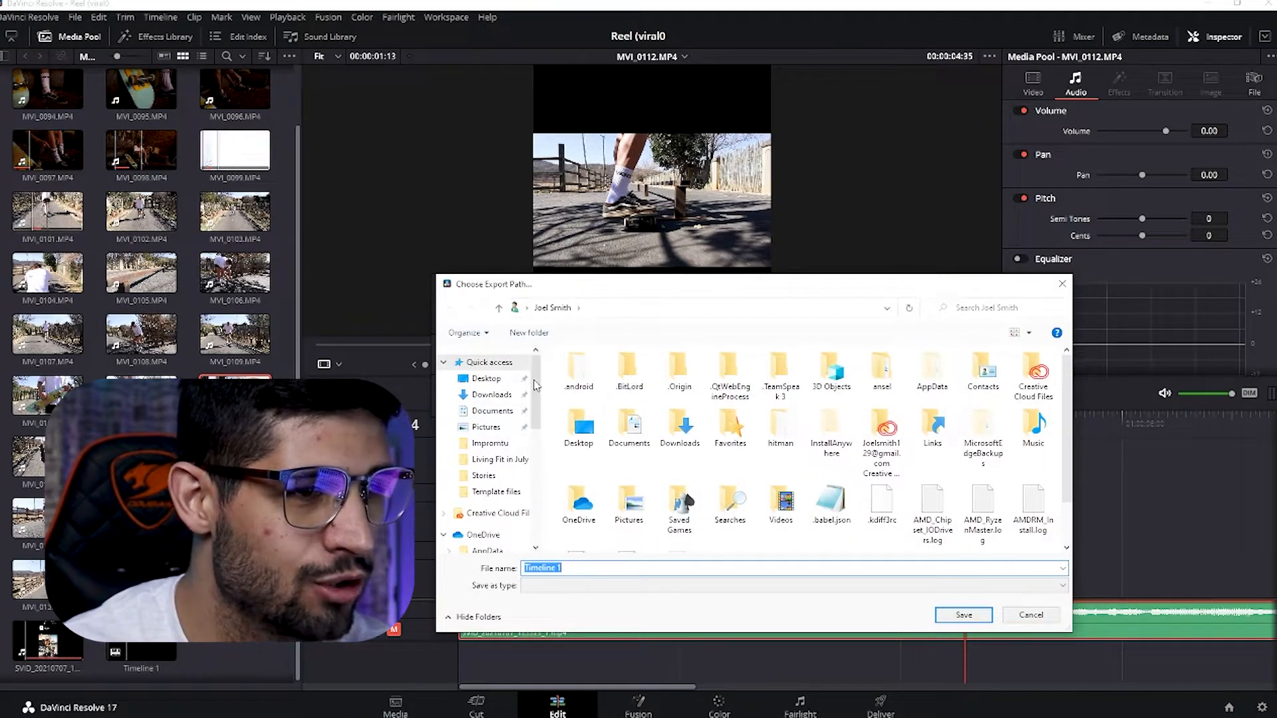
{"action": "left_click", "coordinate": [492, 395]}
{"action": "scroll", "coordinate": [672, 419], "scroll_direction": "down", "scroll_amount": 3}
{"action": "scroll", "coordinate": [673, 419], "scroll_direction": "up", "scroll_amount": 3}
{"action": "left_click", "coordinate": [964, 615]}
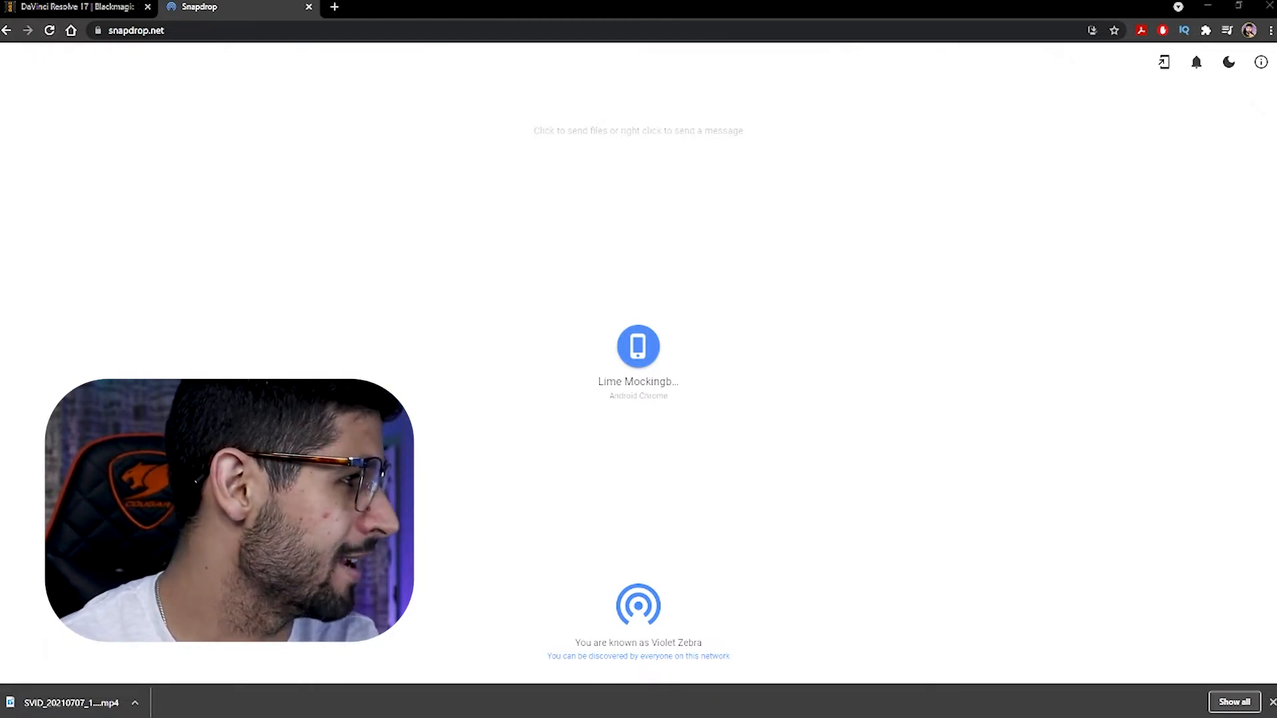
Step: Switch to Snapdrop in the browser and send the exported video to the Android phone on the network
{"action": "left_click_drag", "start_coordinate": [441, 353], "coordinate": [642, 365]}
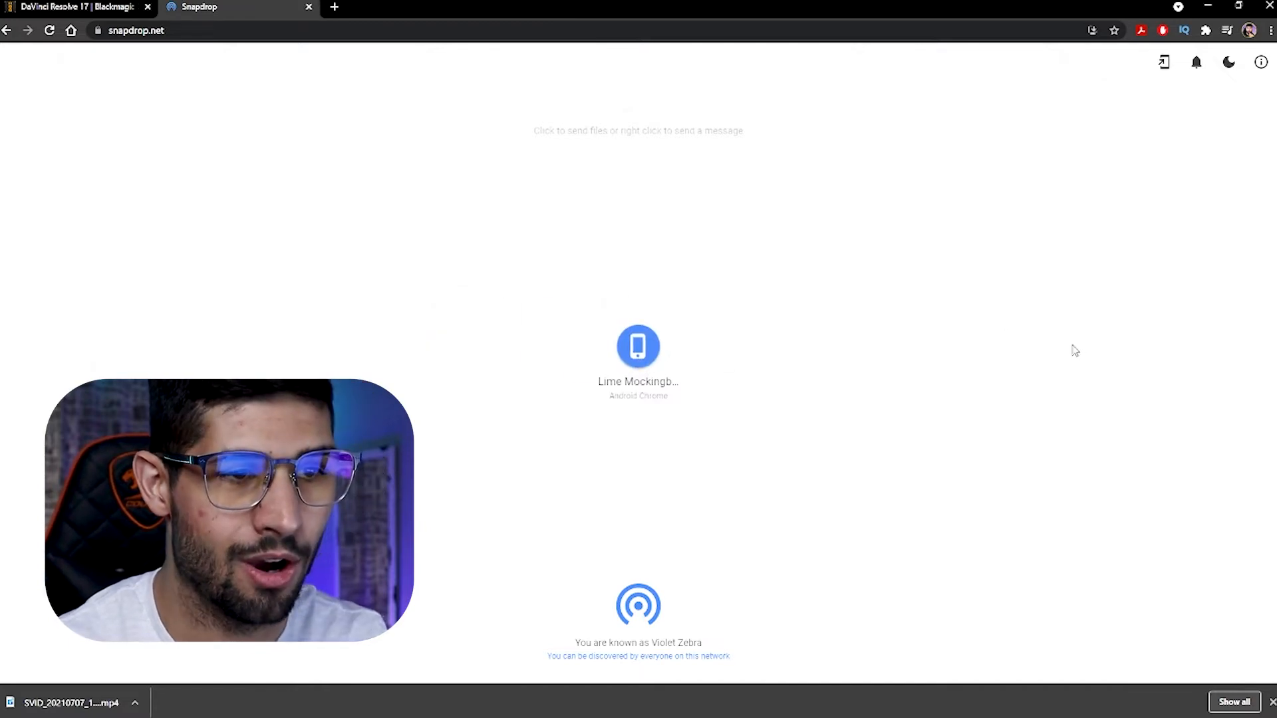